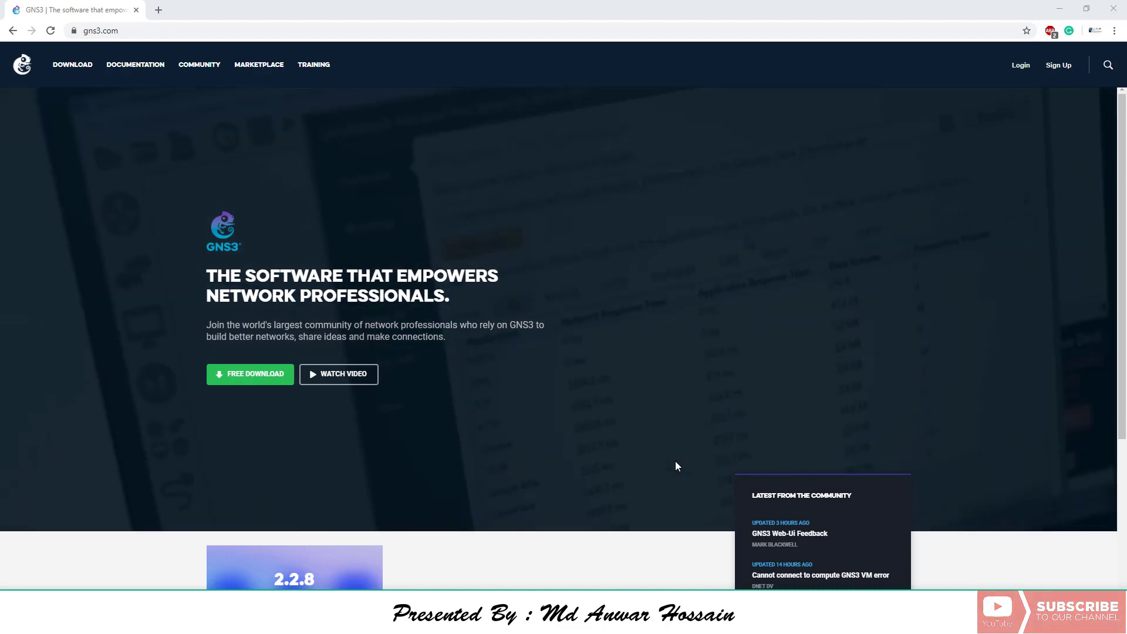
From the GNS3 VM download page, get the 2.2.8 VM build for VMware Workstation and Fusion.
click(233, 375)
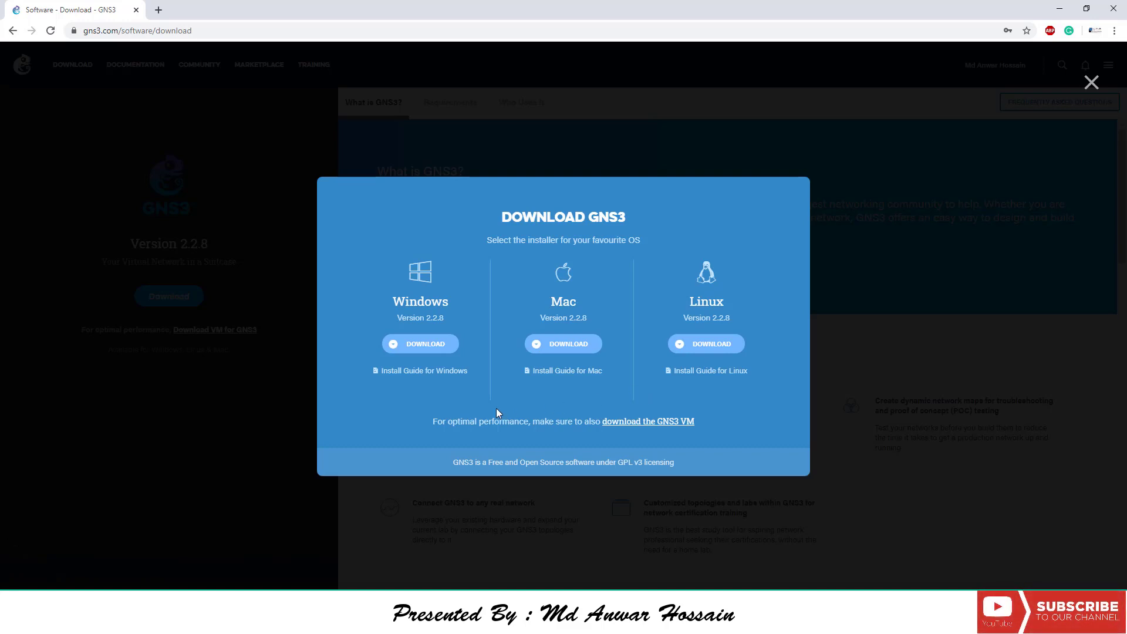
click(647, 423)
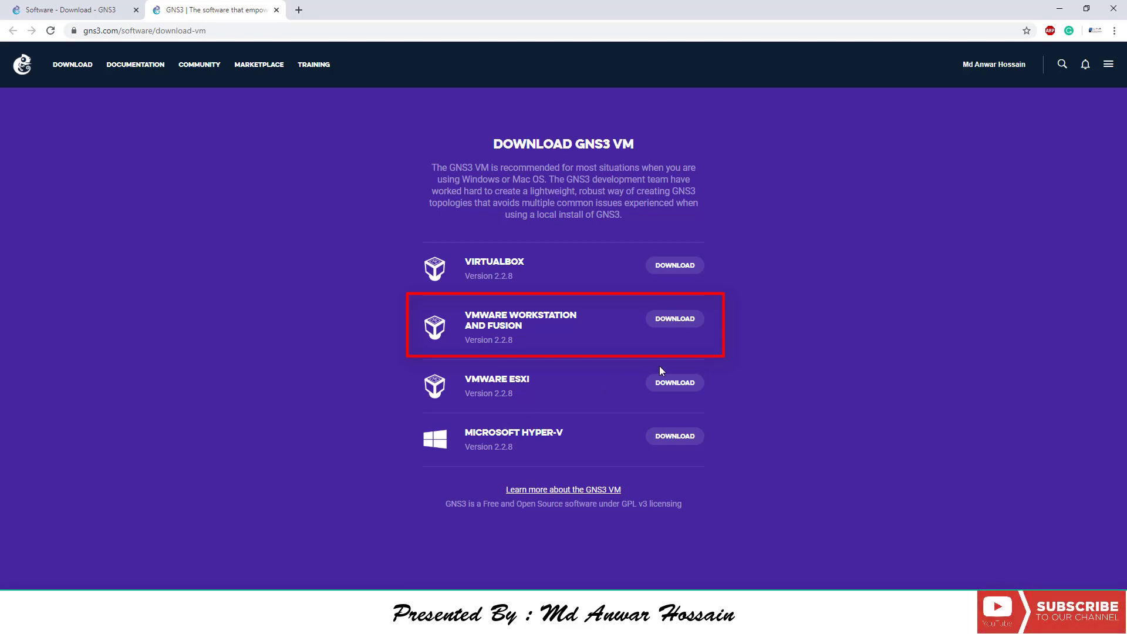
click(673, 326)
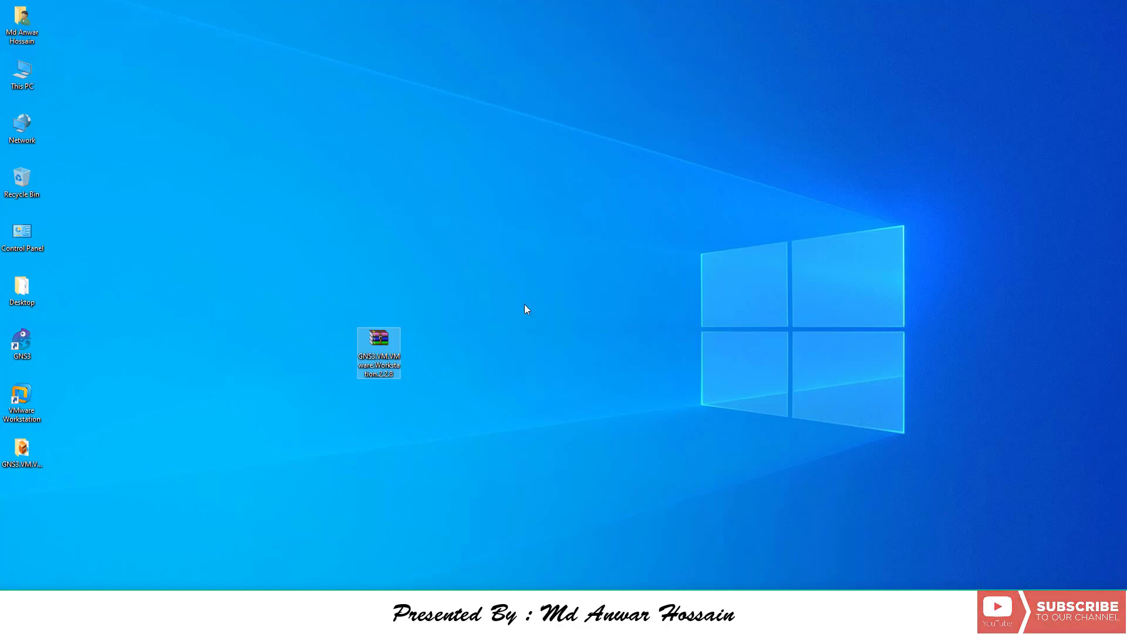
Extract the desktop GNS3 VM RAR archive into the GNS3.VM.VMware.Workstation.2.2.8 folder.
right_click(393, 332)
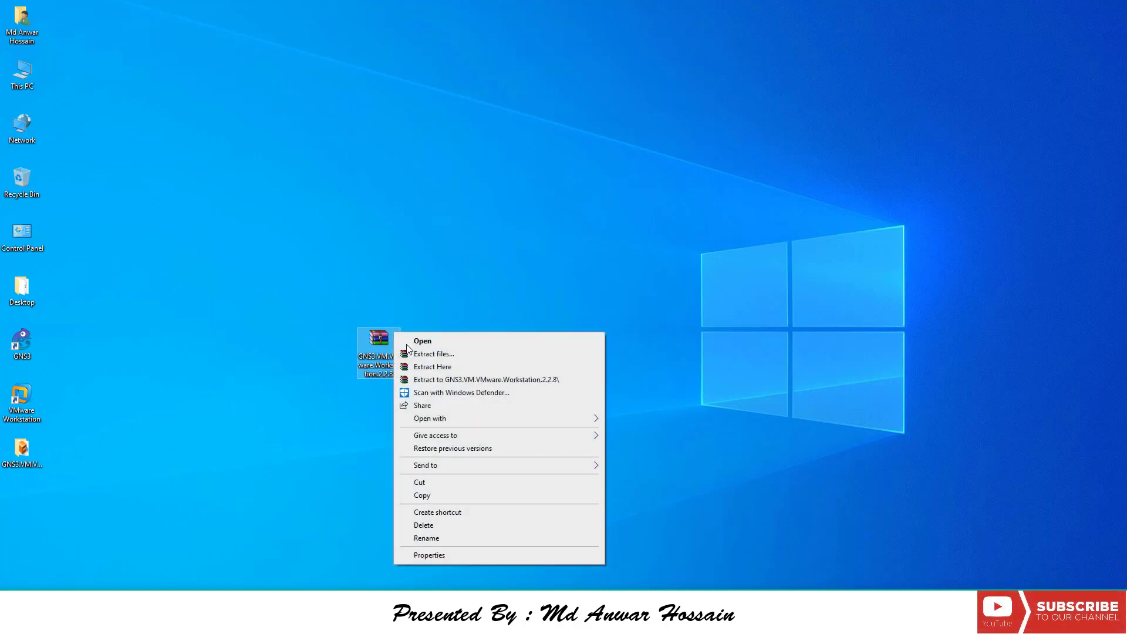
click(469, 379)
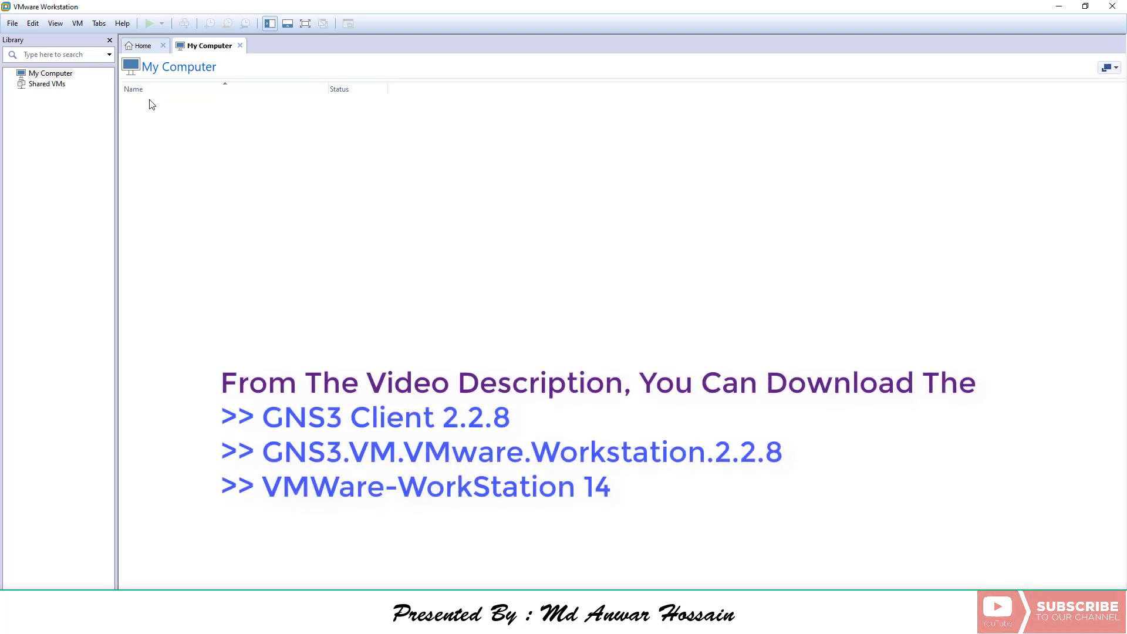
Import the GNS3 VM appliance from the extracted desktop folder into VMware Workstation.
click(240, 45)
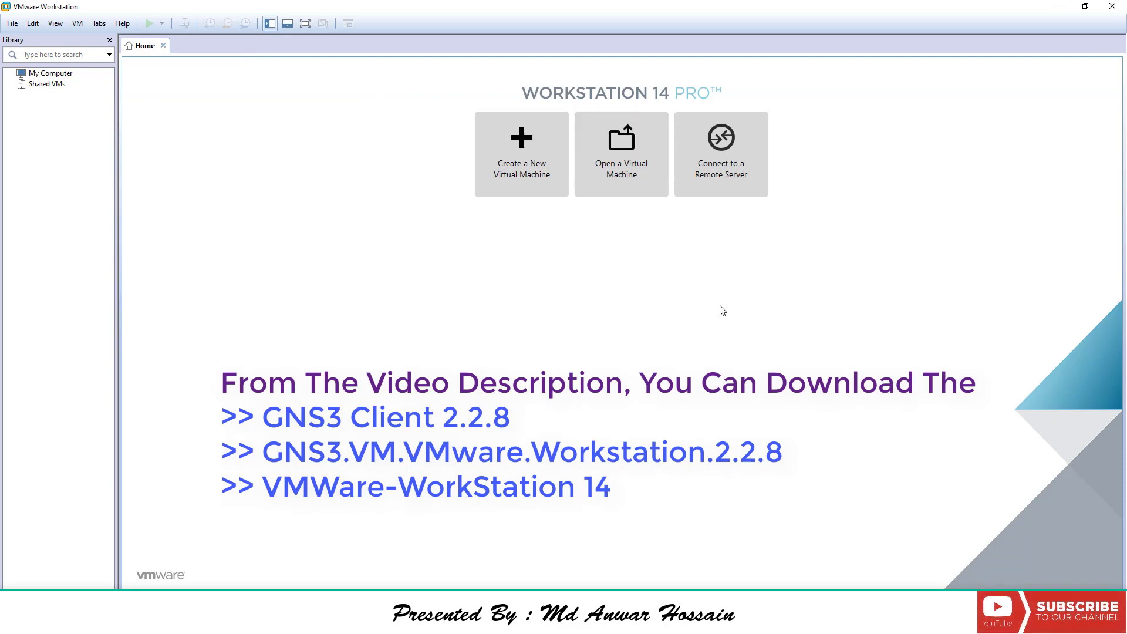
click(632, 165)
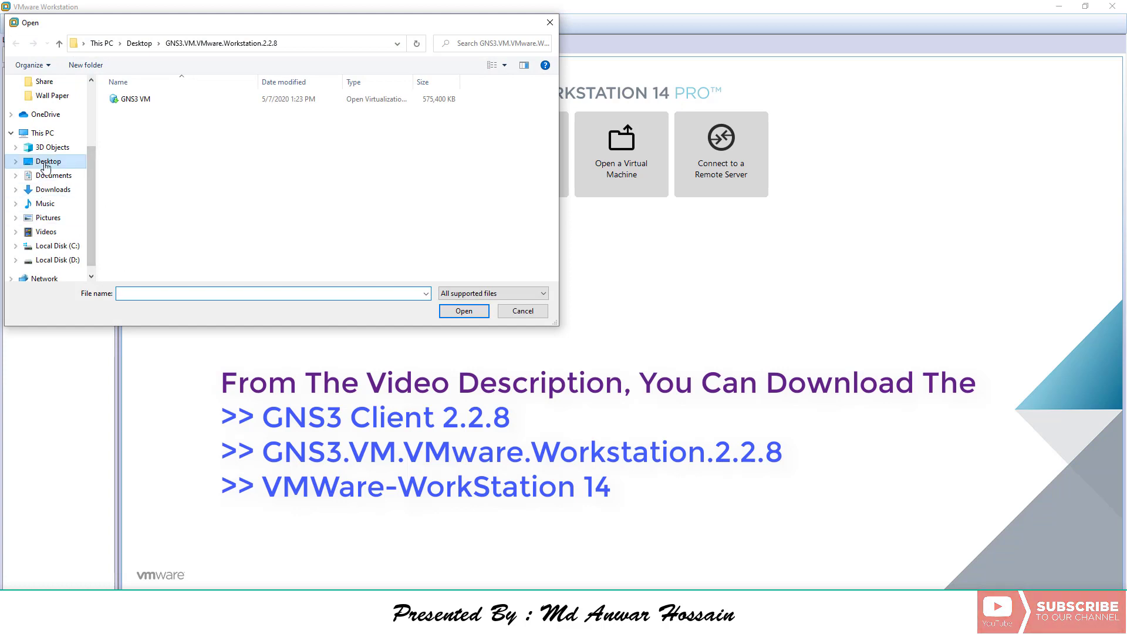
click(45, 164)
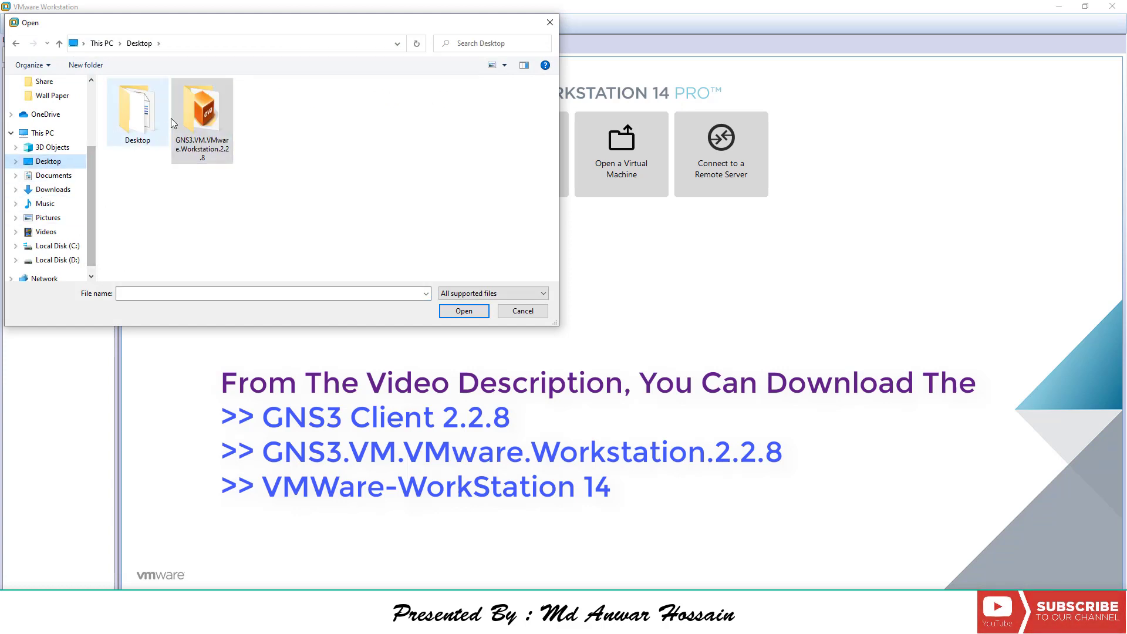
double_click(218, 110)
double_click(128, 100)
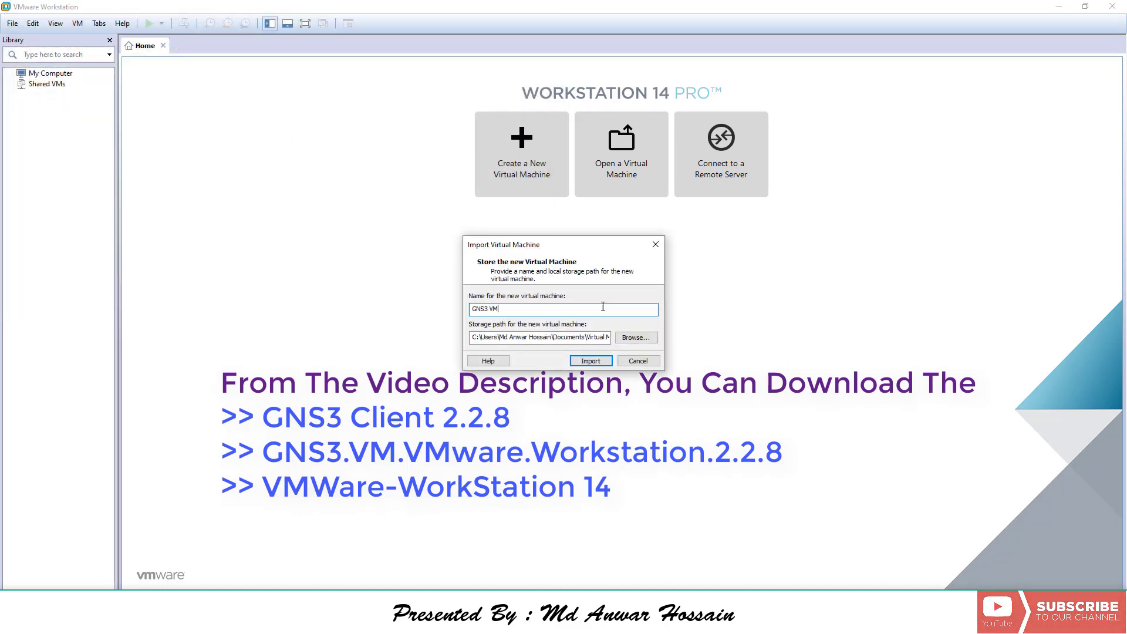
click(588, 361)
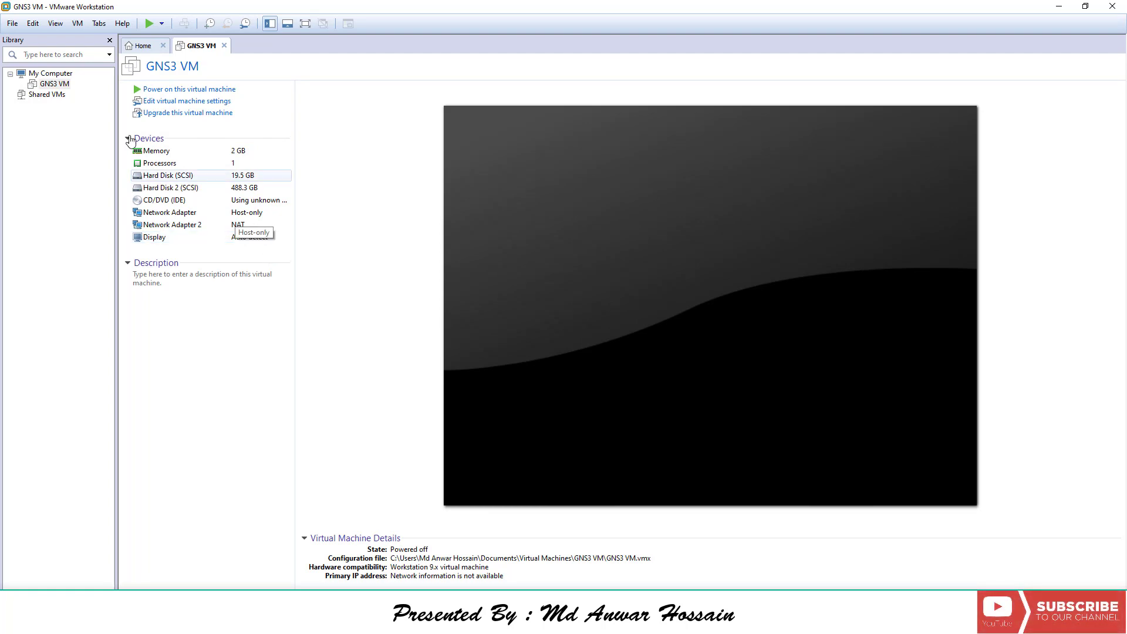
Confirm 'Virtualize Intel VT-x/EPT or AMD-V/RVI' is enabled in the GNS3 VM's Processors settings.
key(ctrl+d)
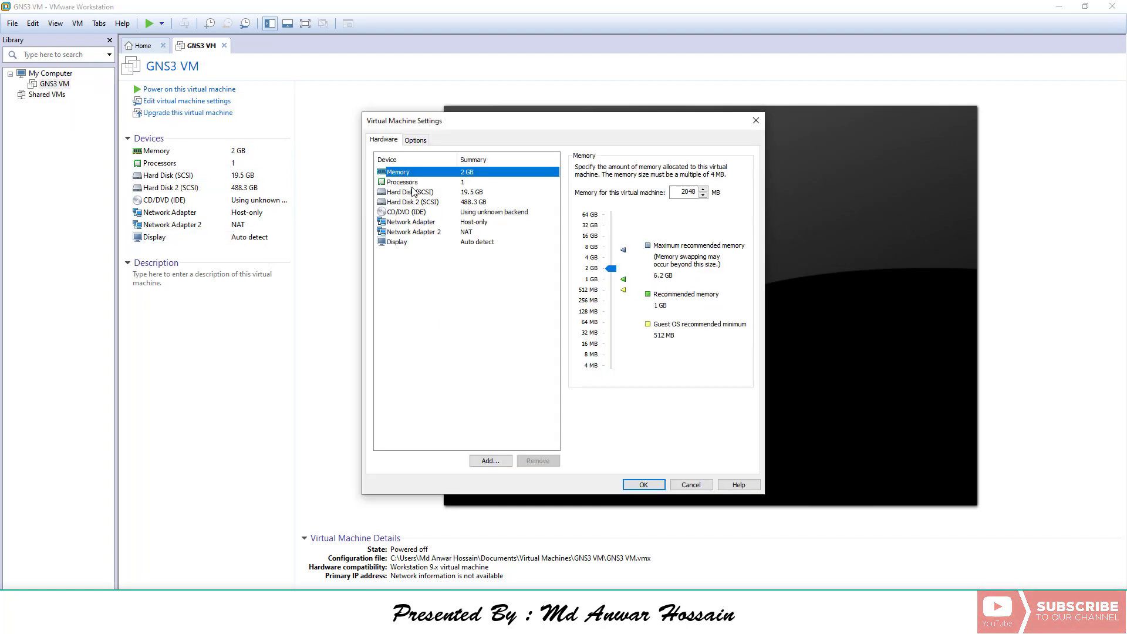
click(412, 184)
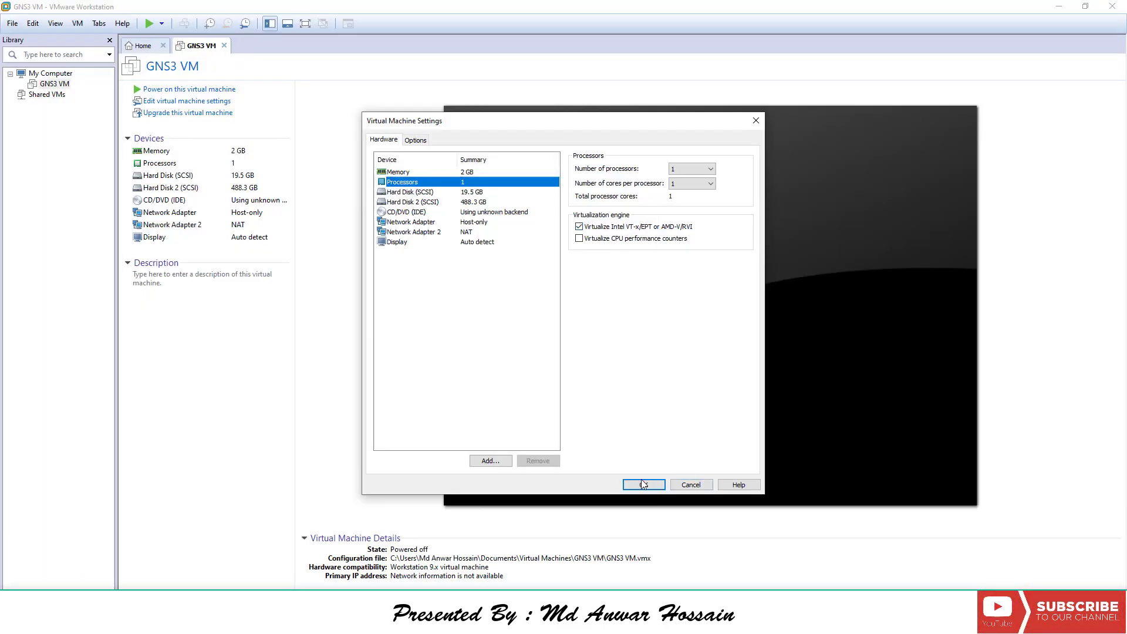
Close the VM settings, cancel the GNS3 Setup Wizard, and maximize the GNS3 window.
click(644, 485)
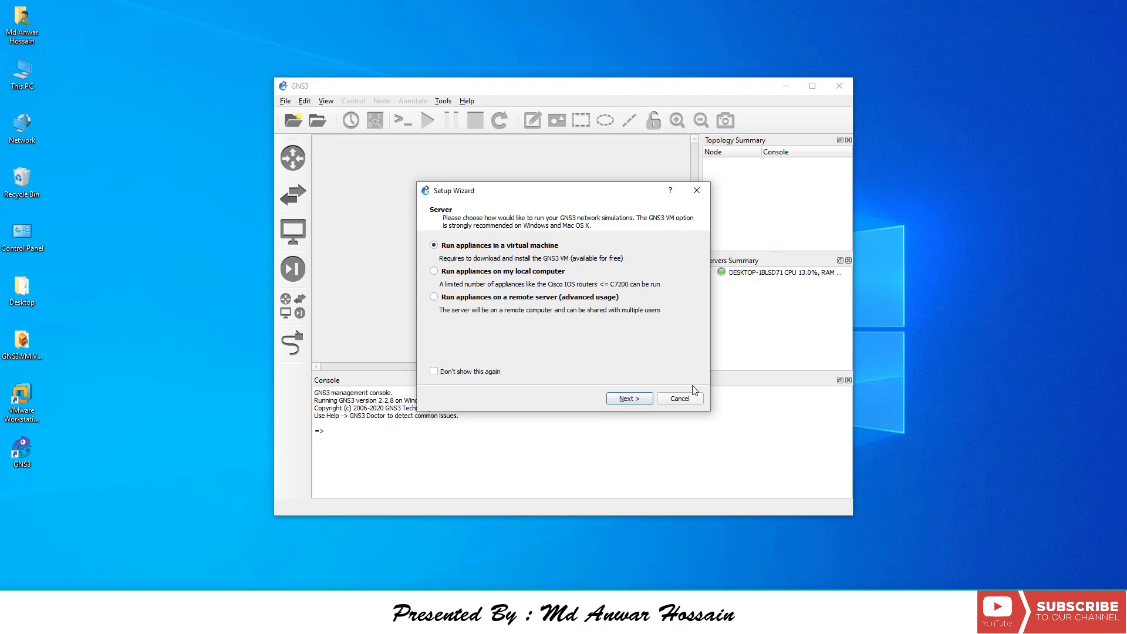
click(687, 398)
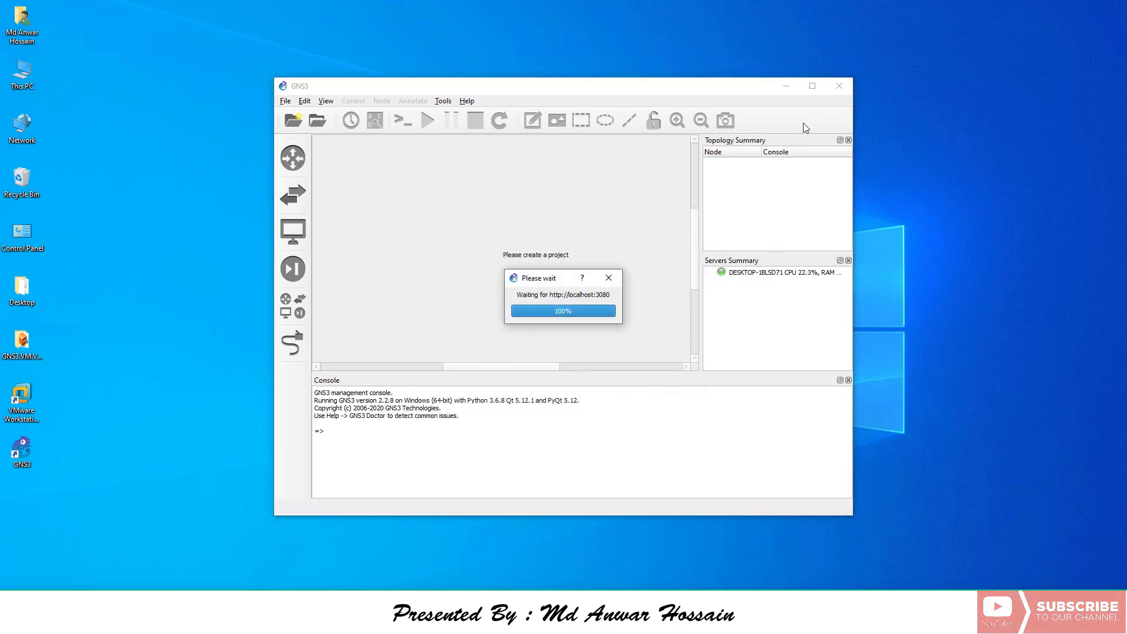
click(804, 88)
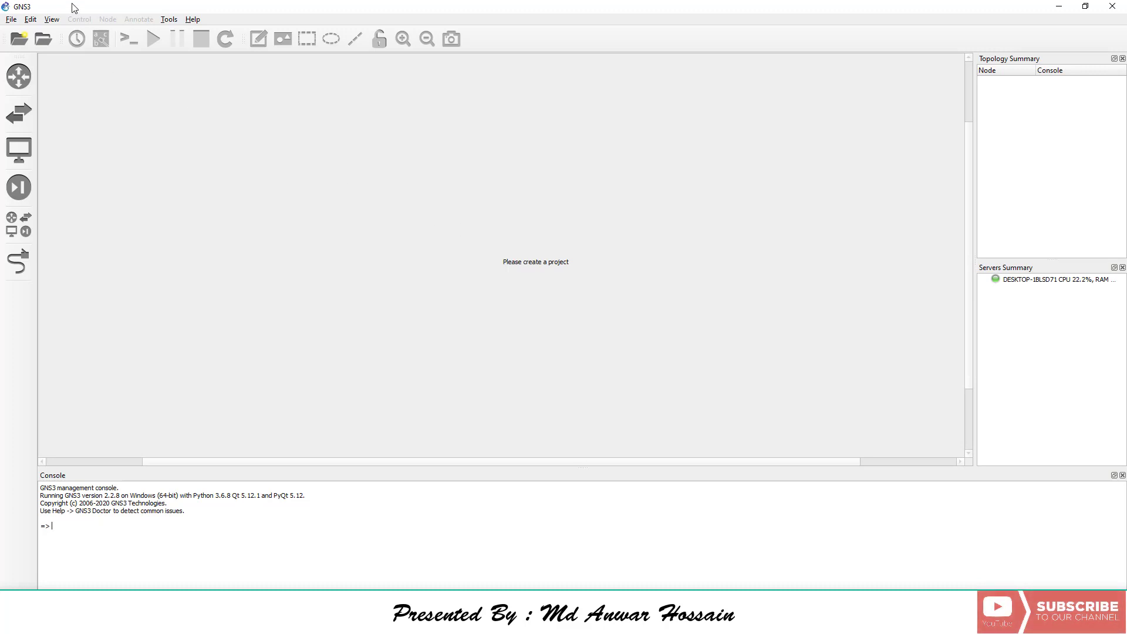
In Preferences > GNS3 VM, enable the VM and select the VMware Workstation / Player engine.
click(33, 22)
click(50, 74)
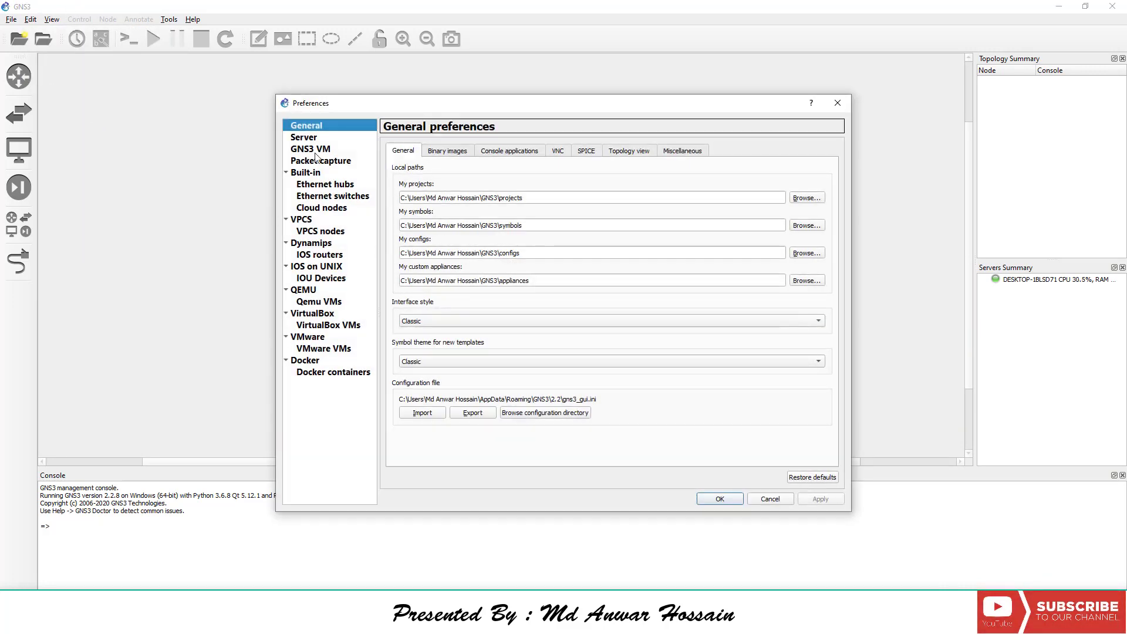
click(316, 152)
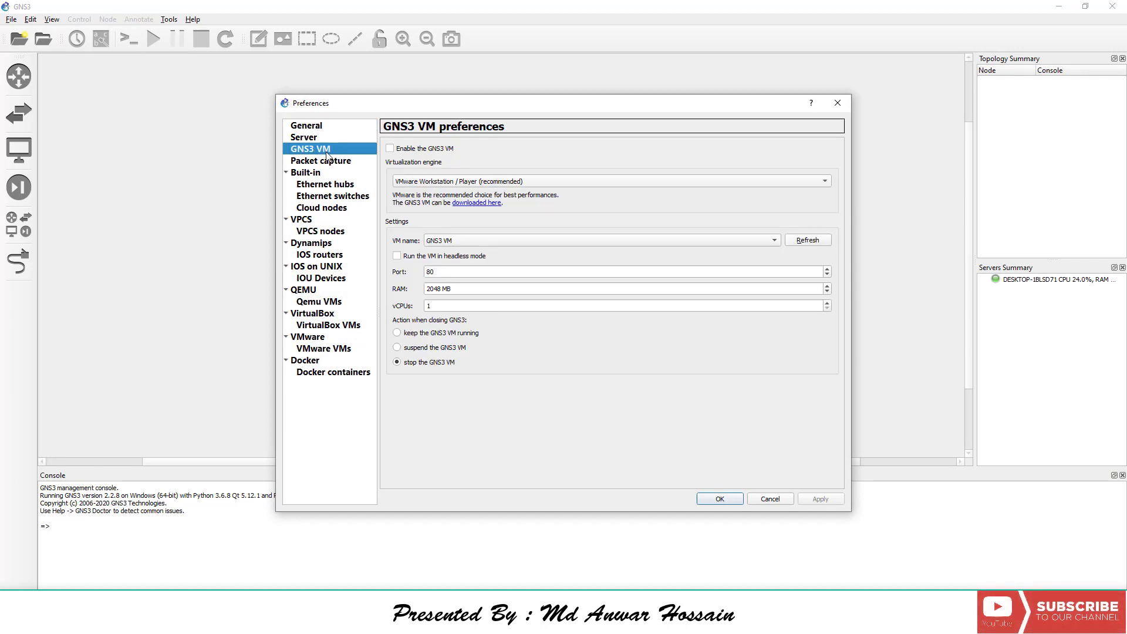
click(390, 150)
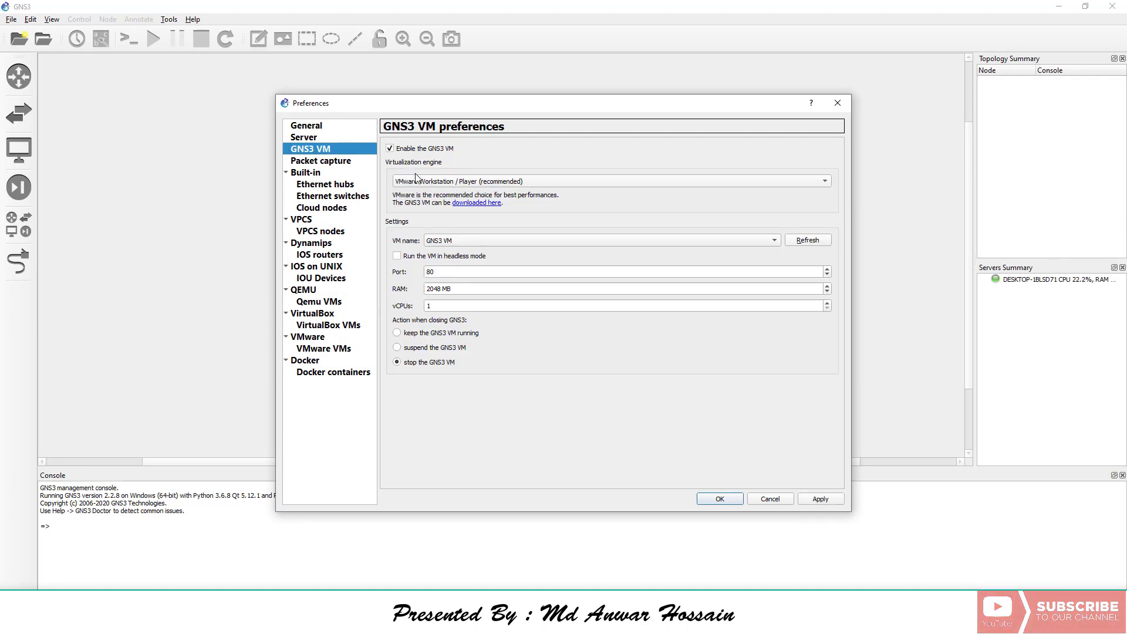
click(504, 182)
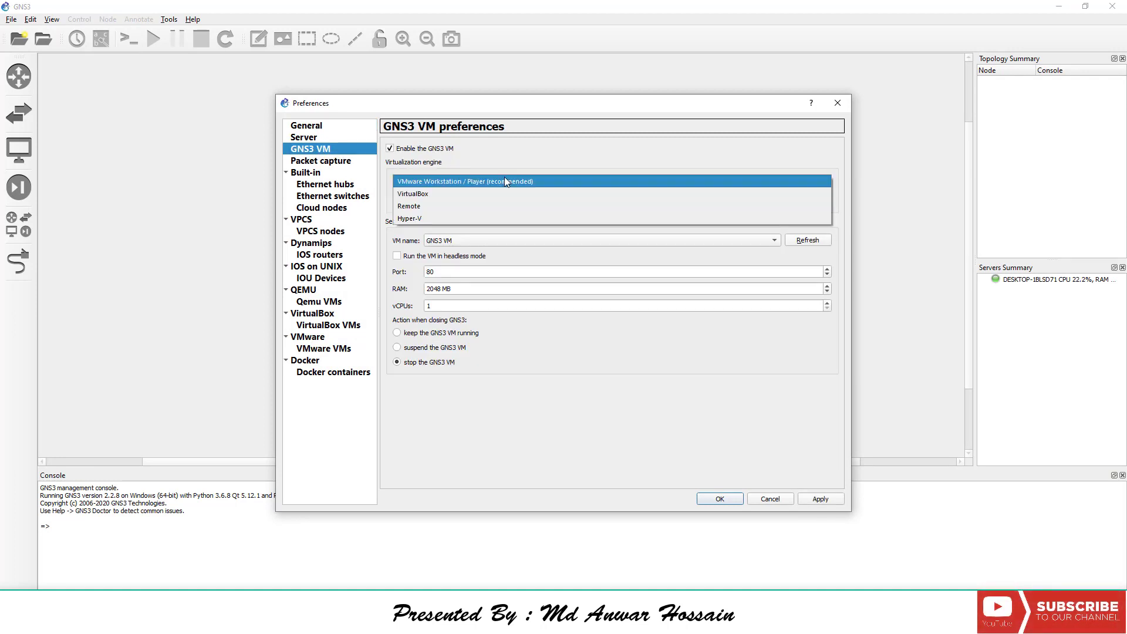
click(429, 183)
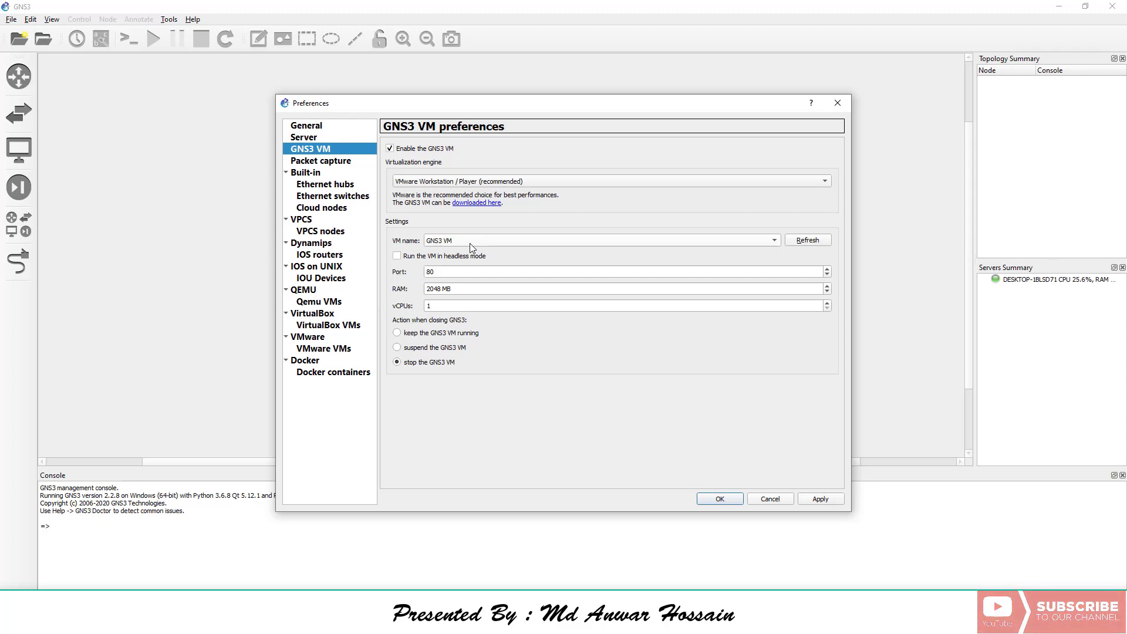
Keep 'GNS3 VM' as the virtual machine and set 4096 MB RAM and 2 vCPUs.
click(653, 240)
click(823, 247)
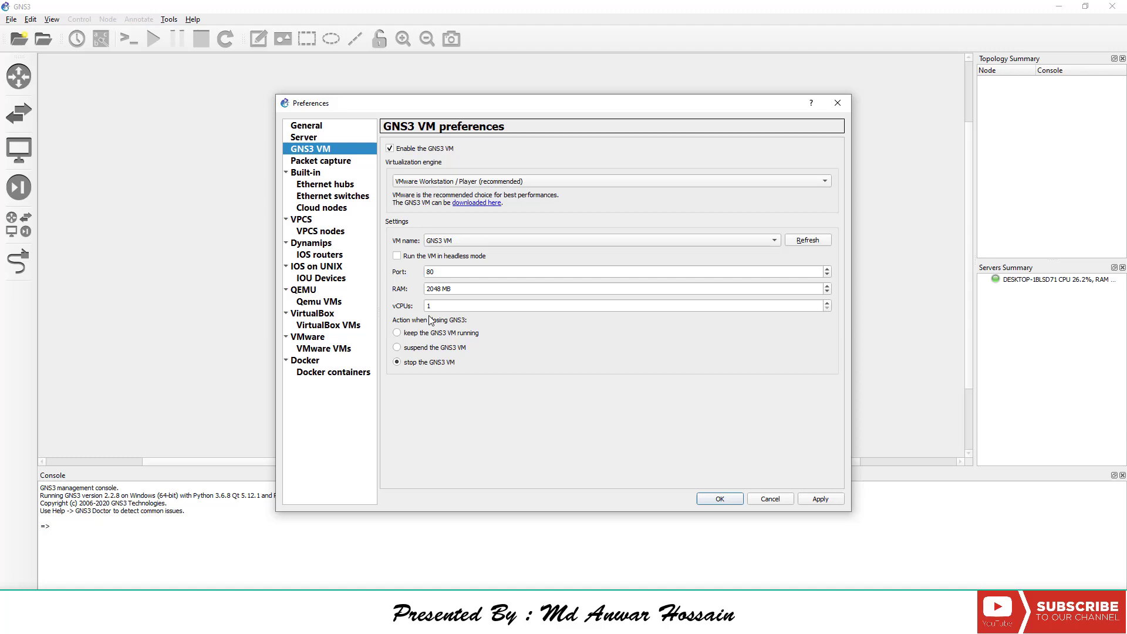
click(444, 289)
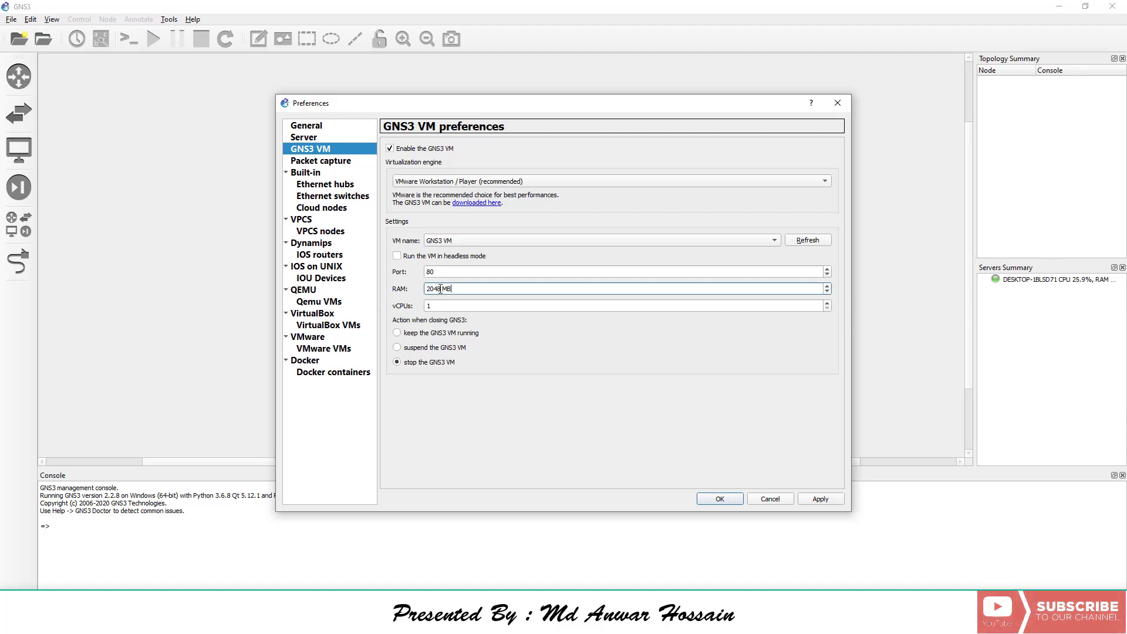
key(ctrl+a)
key(End)
drag(442, 288, 360, 290)
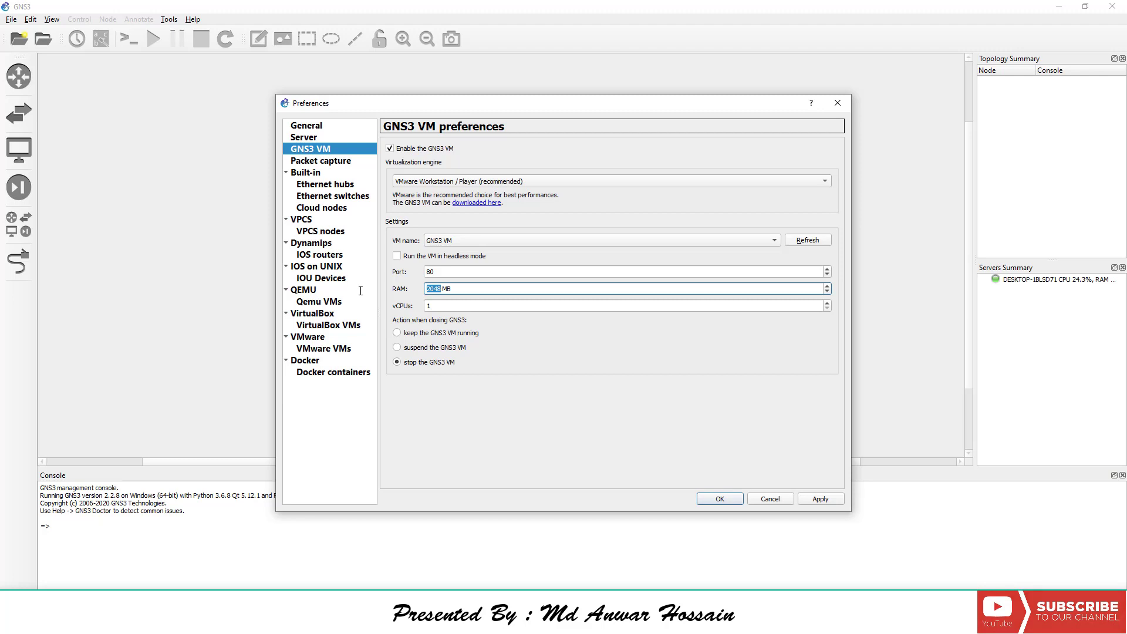
text(4096)
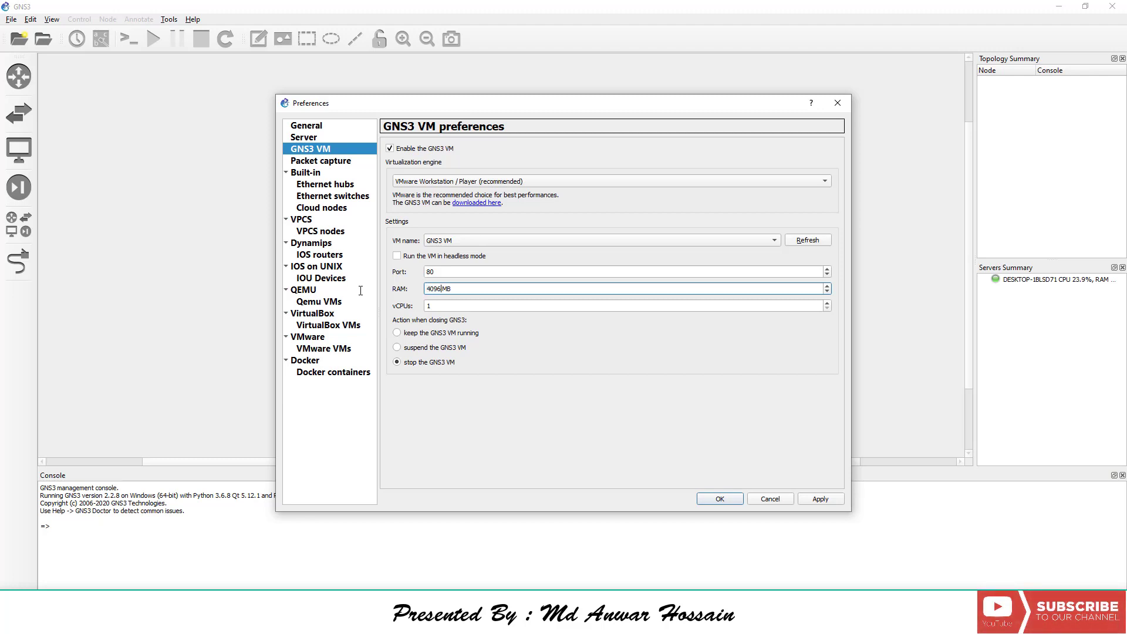
double_click(452, 309)
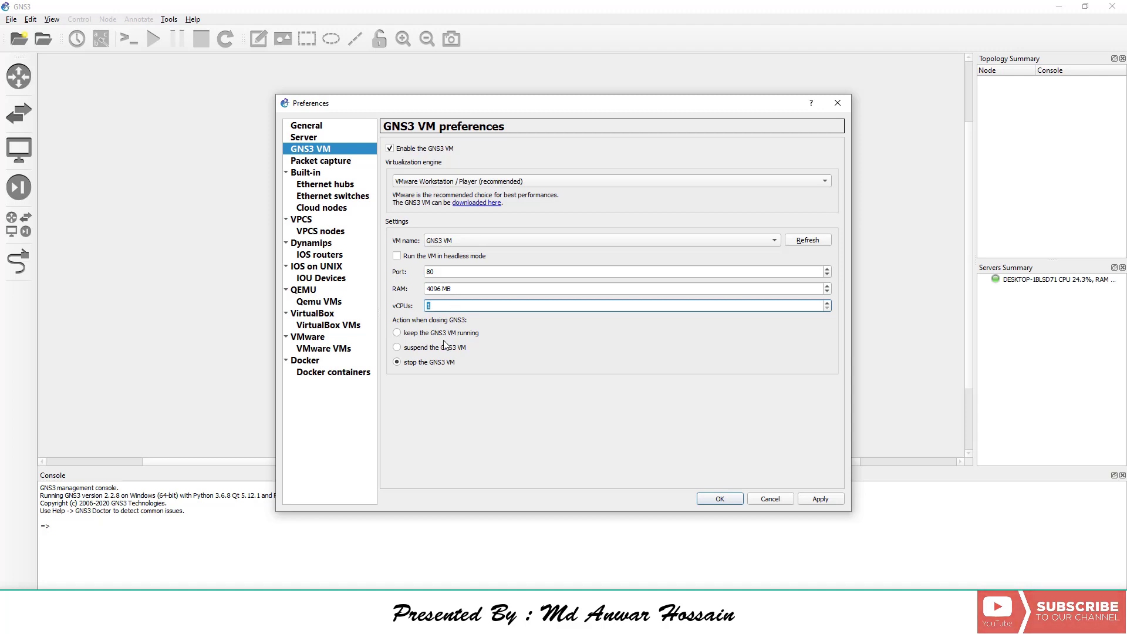
text(2)
Apply the GNS3 VM settings so the VM boots at 192.168.32.128 and runs as a server.
click(820, 499)
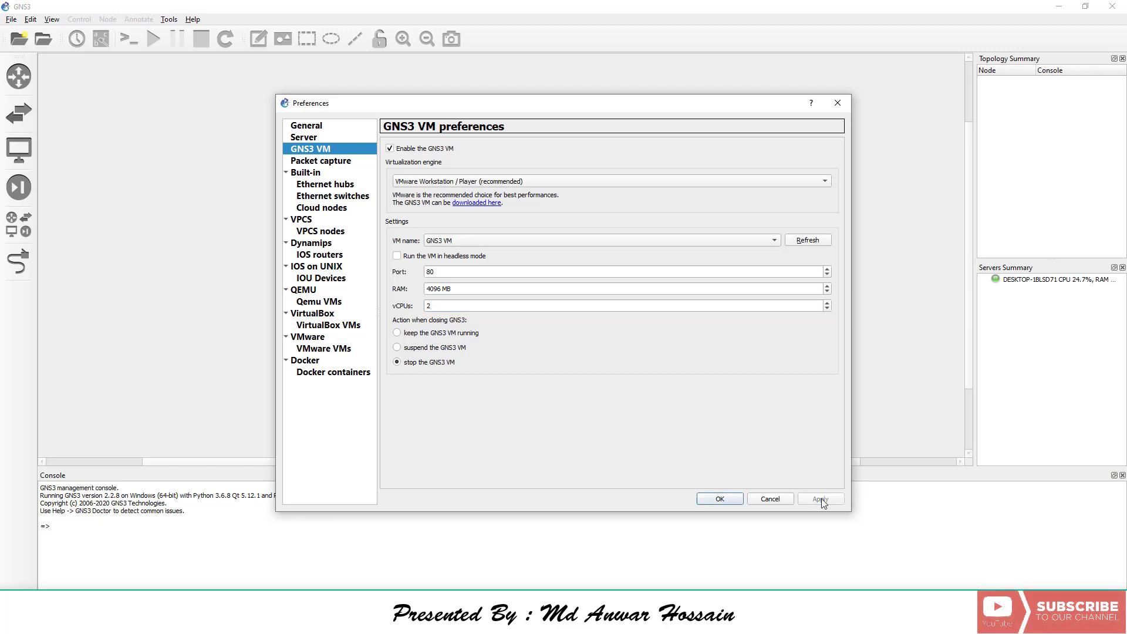
click(741, 500)
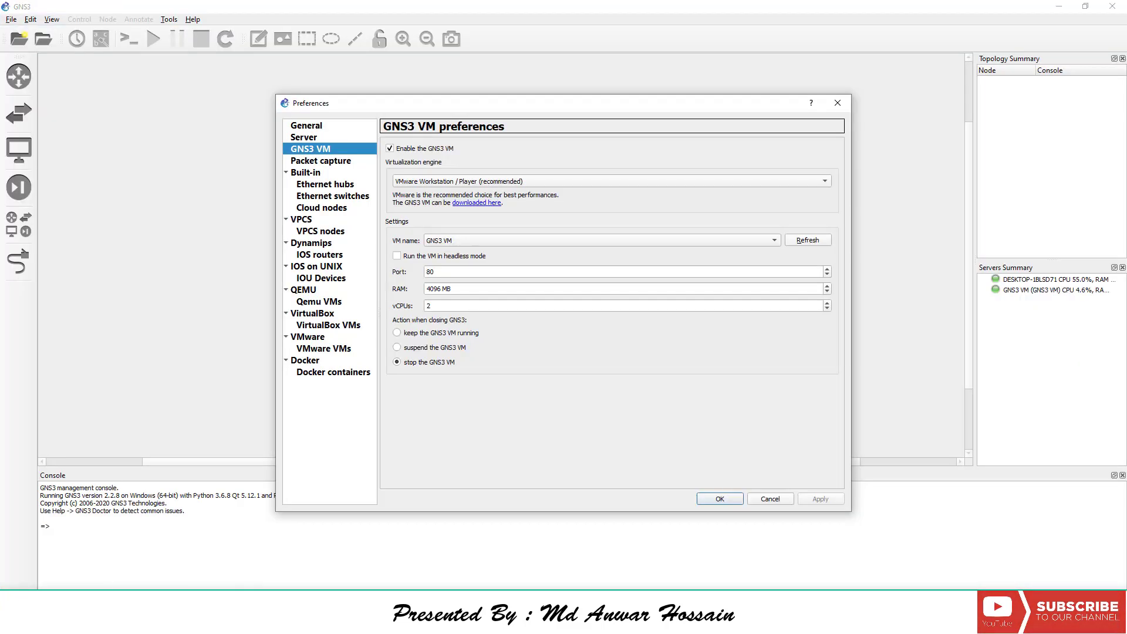
Close Preferences, then view and dismiss the Help > About version information.
click(718, 498)
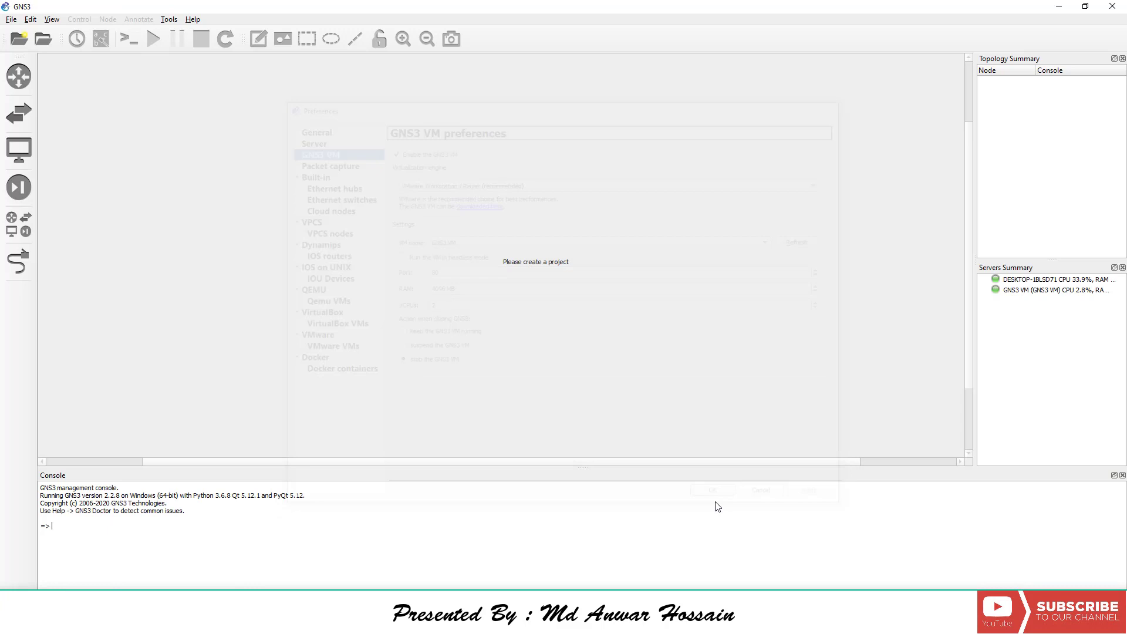
click(191, 20)
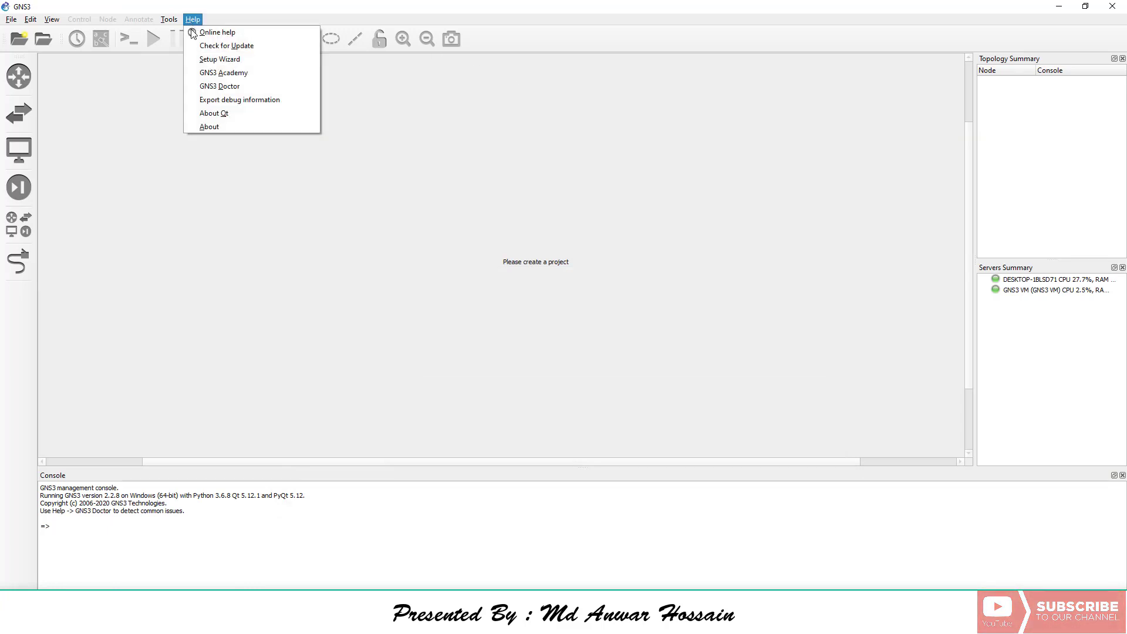
click(213, 125)
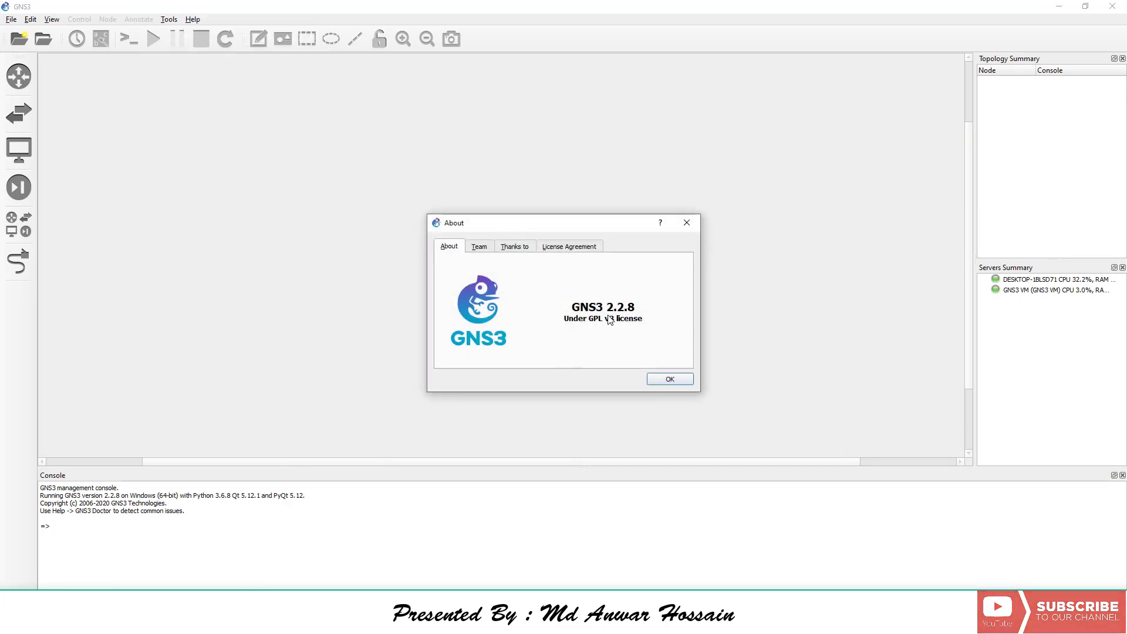
click(661, 381)
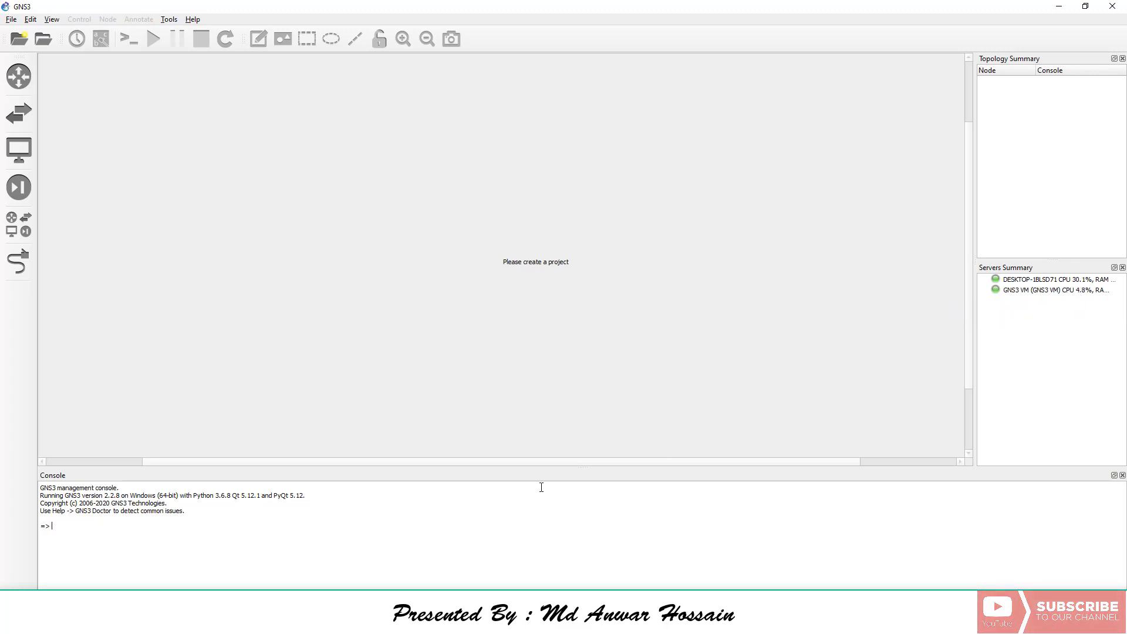
Start a new blank project and name it 'GNS3 Server Test'.
click(10, 19)
click(53, 32)
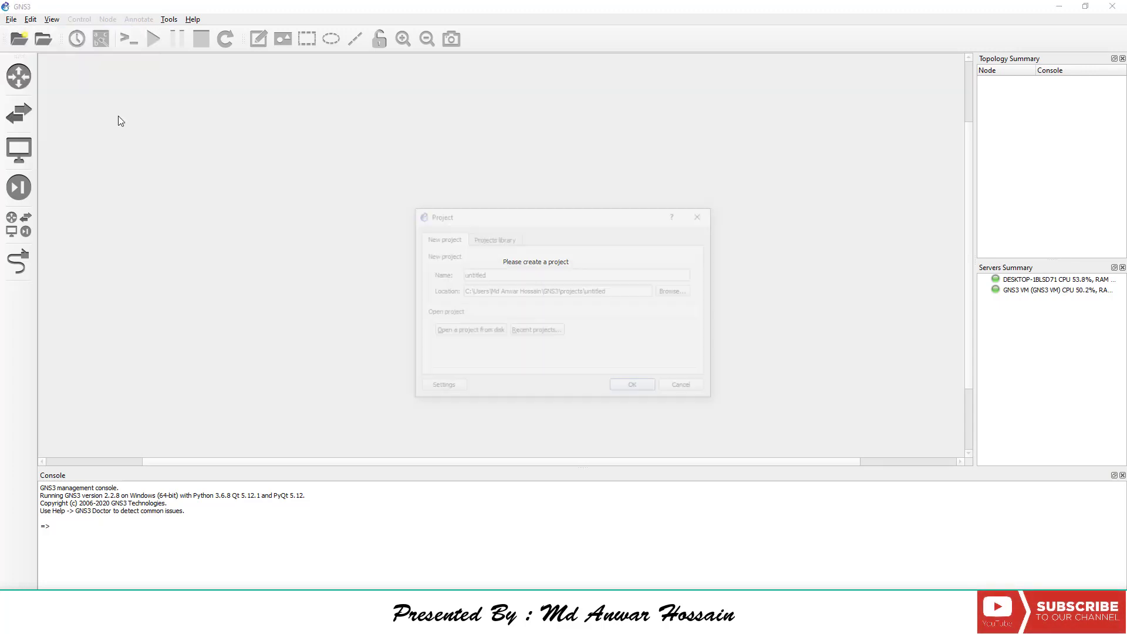
double_click(507, 274)
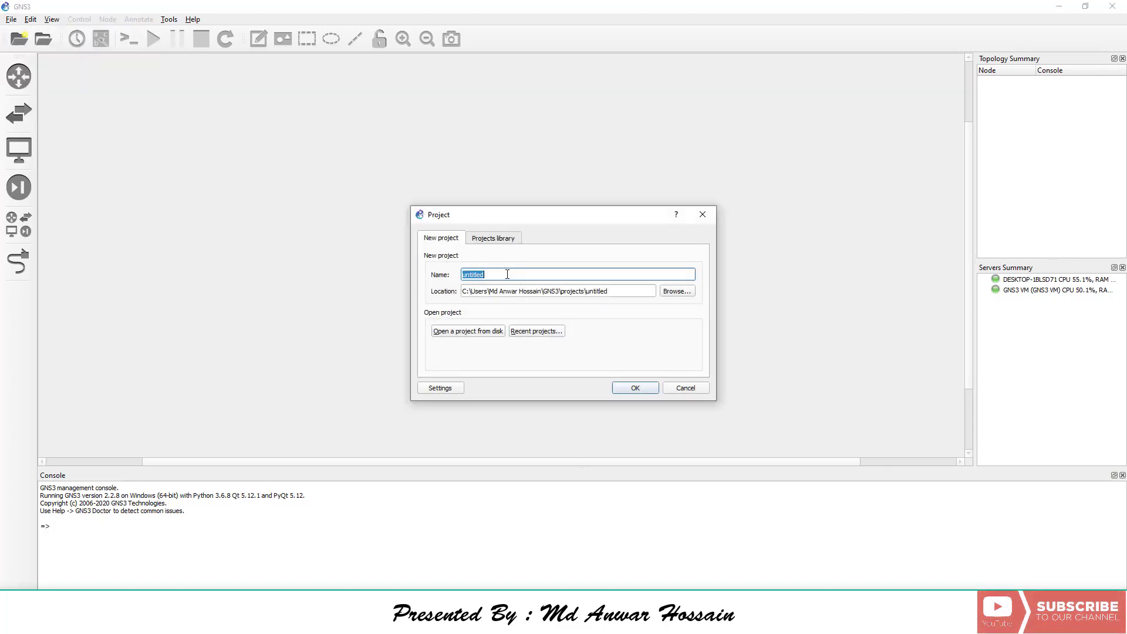
text(GNS3 S)
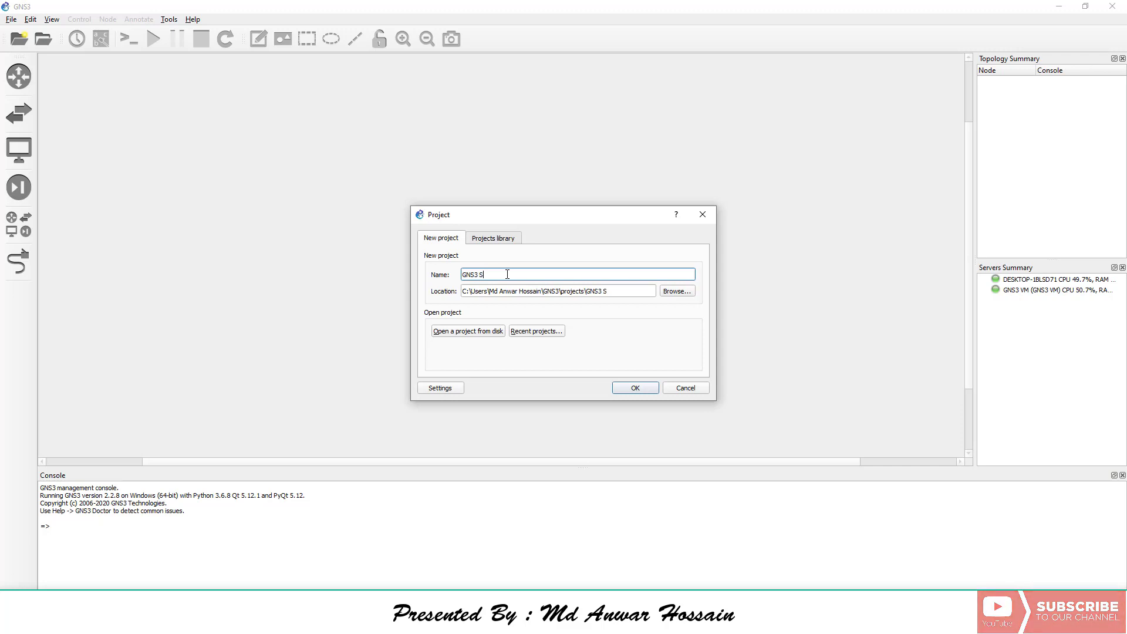
text(erver Tes)
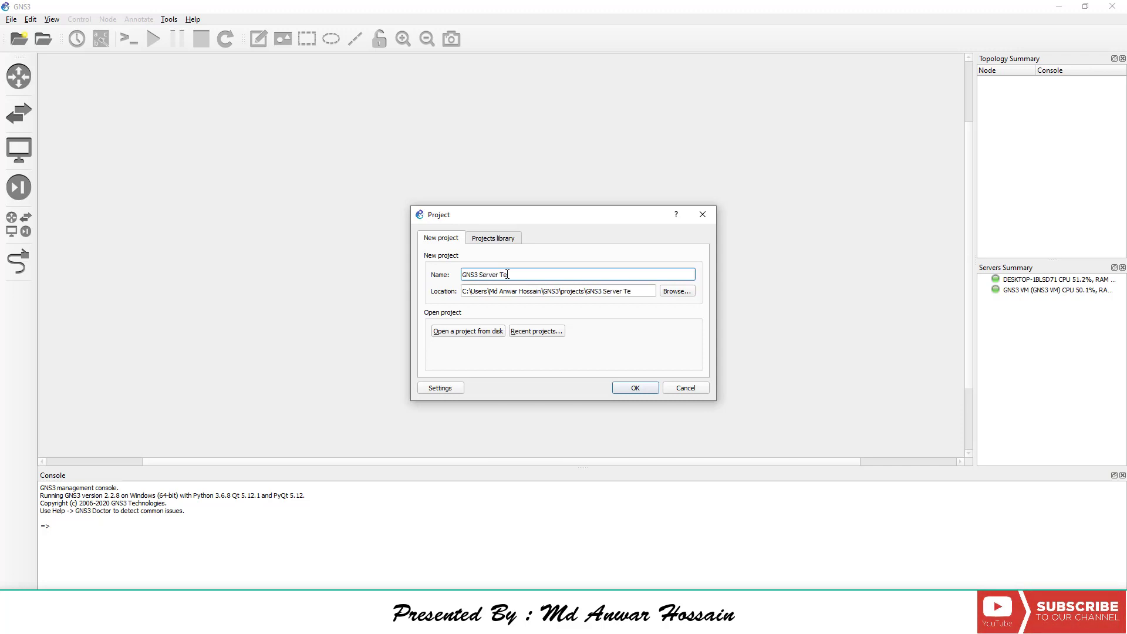
text(t)
click(635, 388)
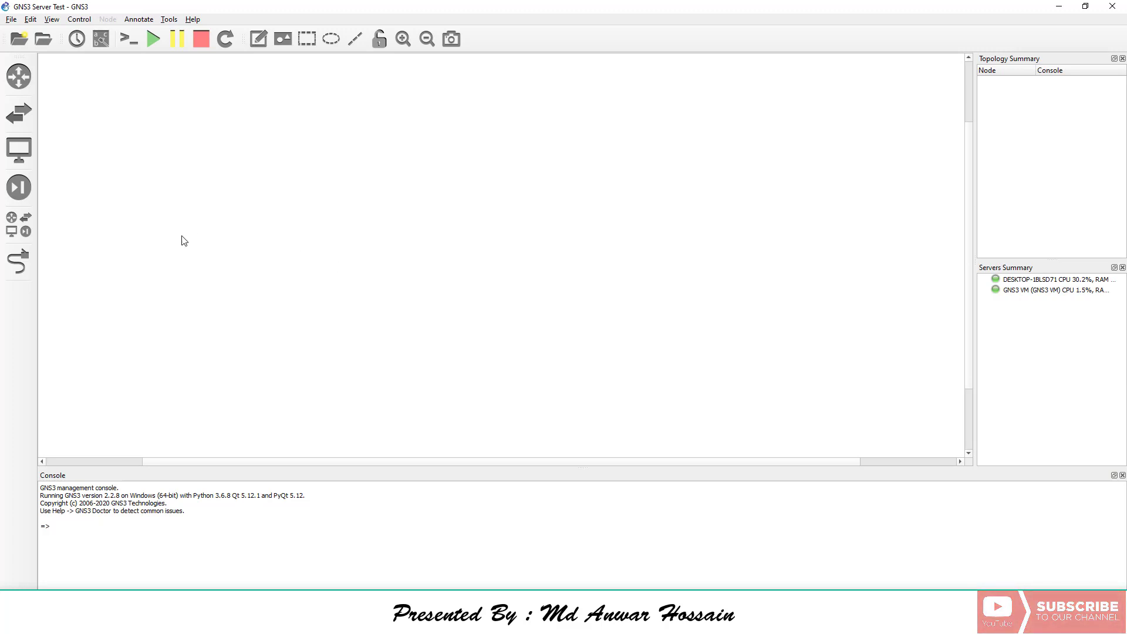
Add an Ethernet switch to the canvas, running on the GNS3 VM.
click(20, 224)
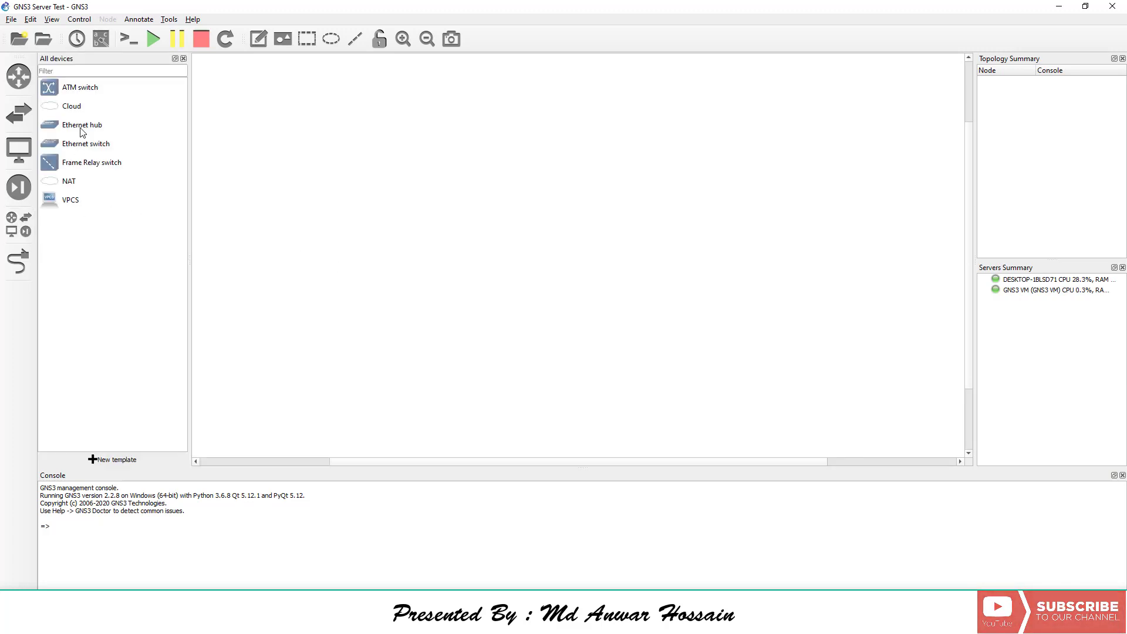
drag(80, 145, 460, 255)
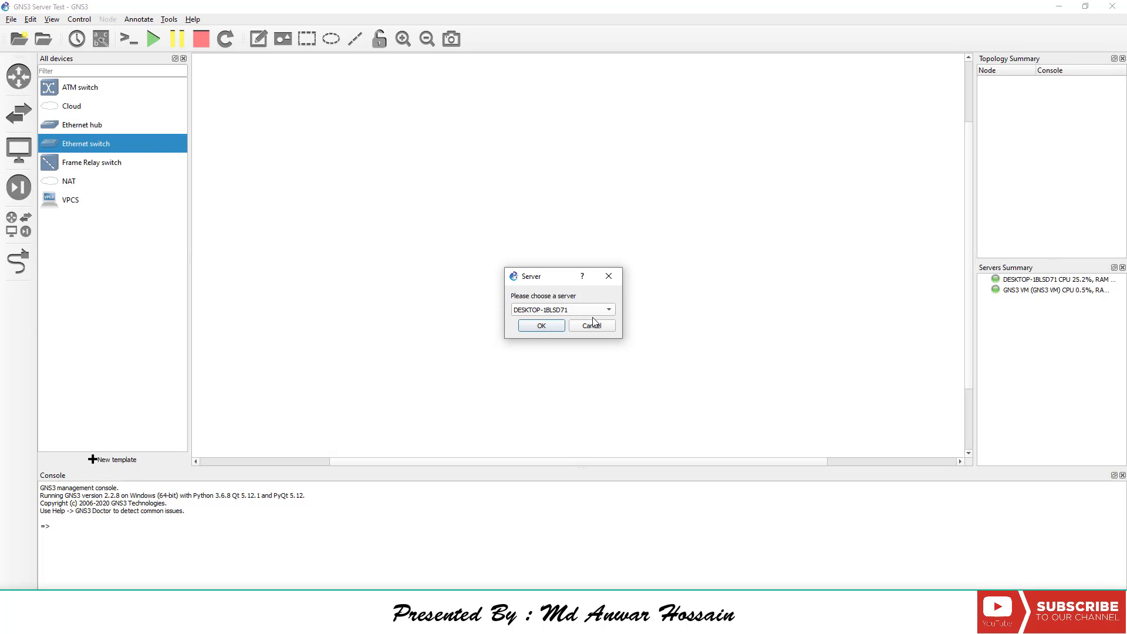
click(611, 313)
click(572, 322)
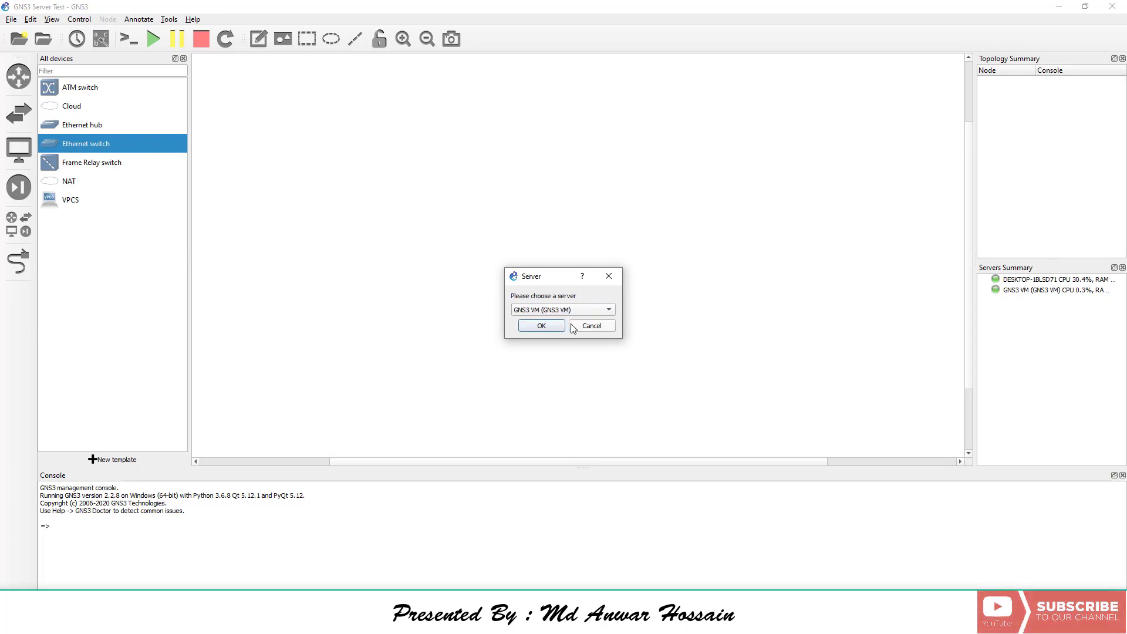
click(543, 325)
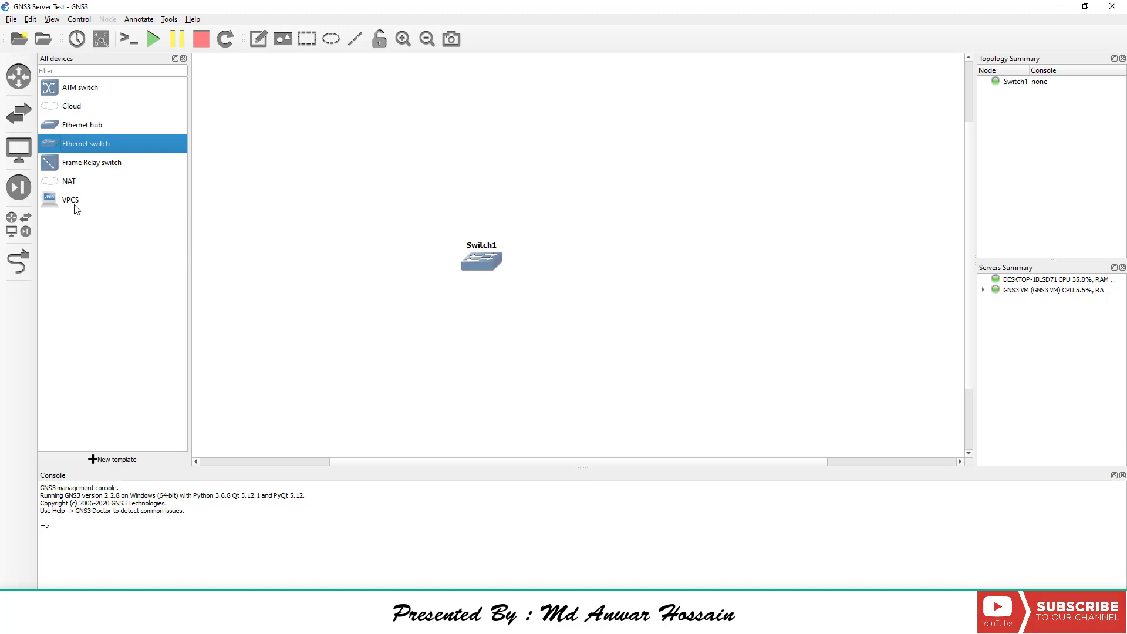
Add a VPCS PC to the canvas, running on the GNS3 VM.
drag(76, 209, 380, 332)
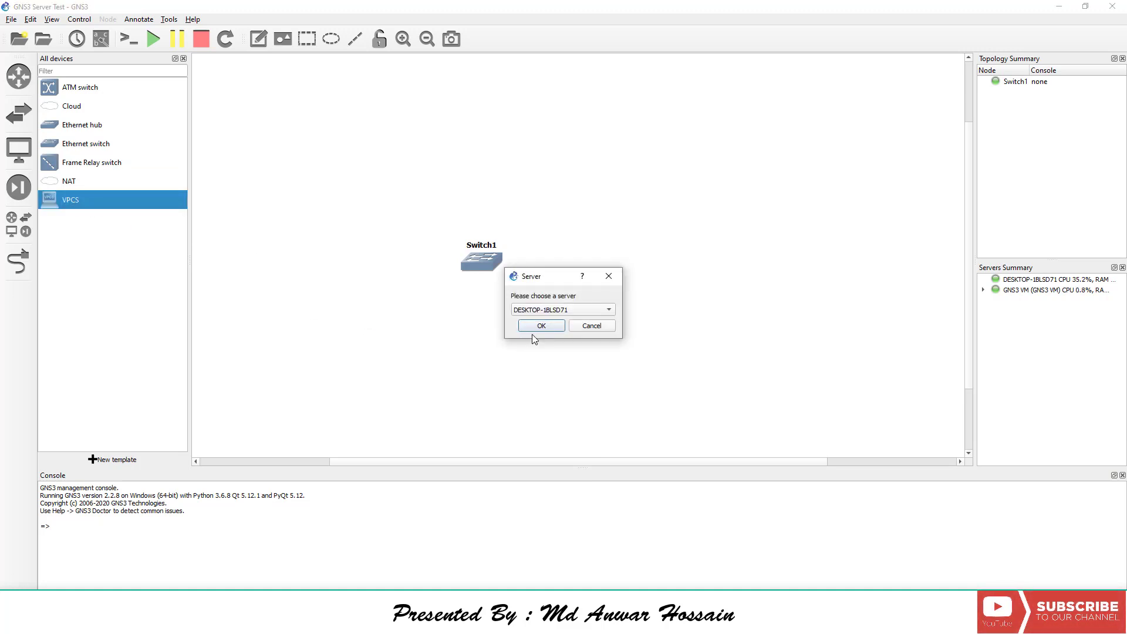
click(563, 312)
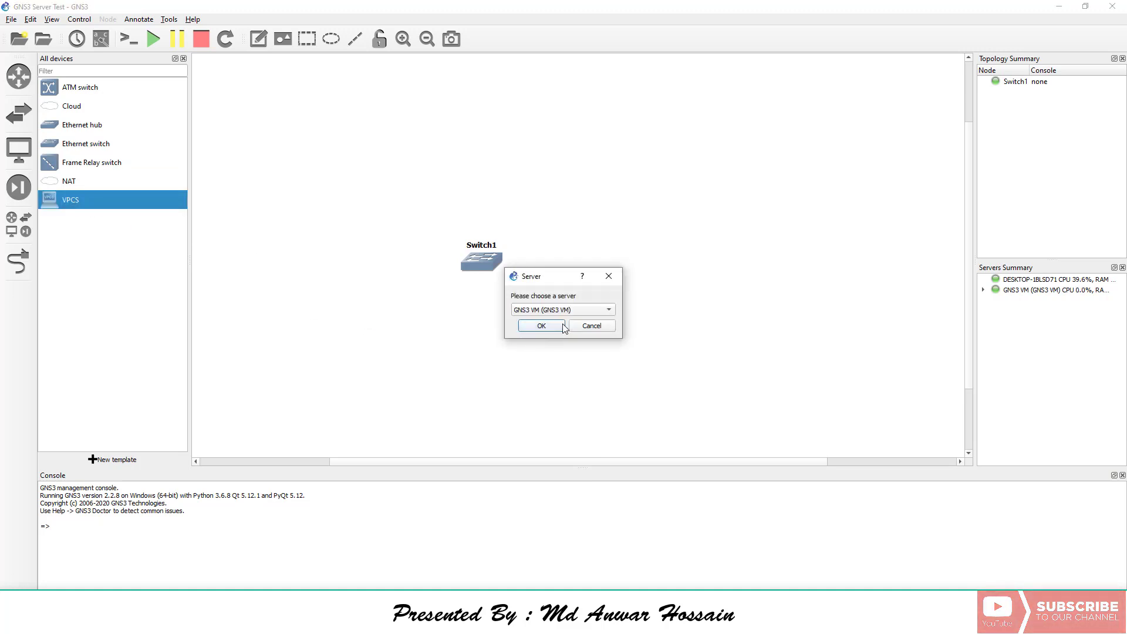
click(542, 326)
right_click(430, 287)
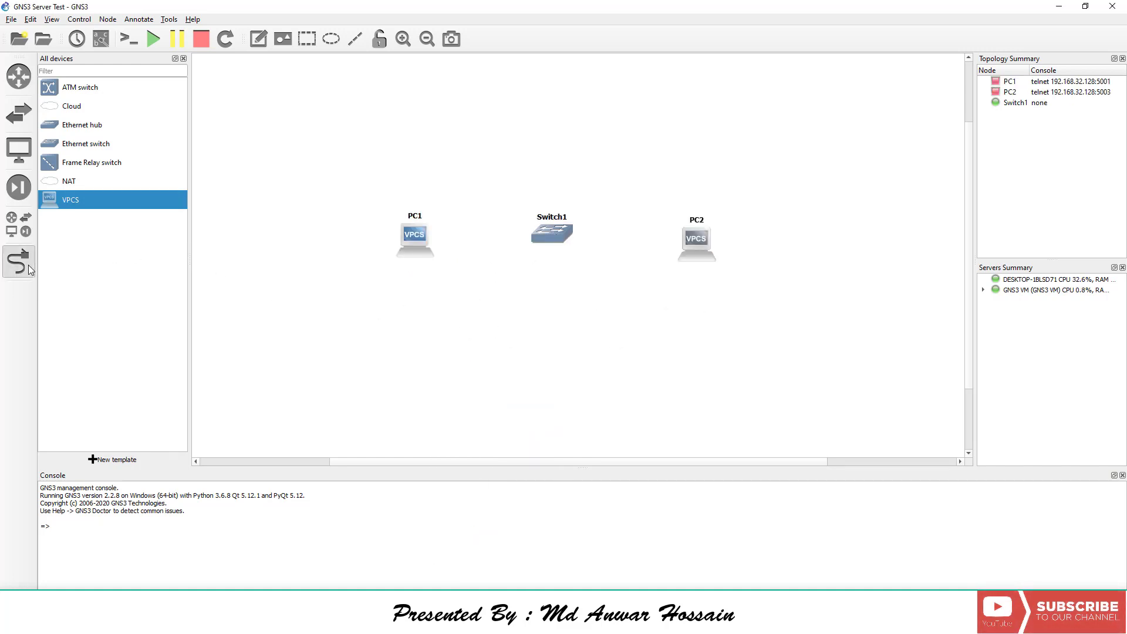
Cable PC1's Ethernet0 to a Switch1 port.
click(17, 262)
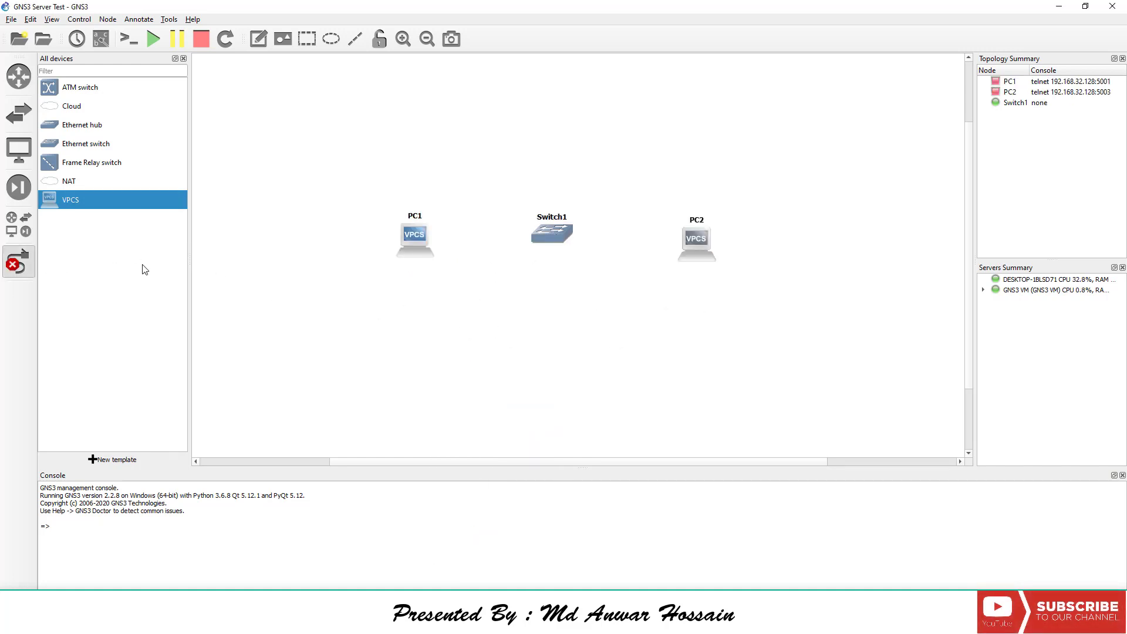
click(414, 235)
click(444, 242)
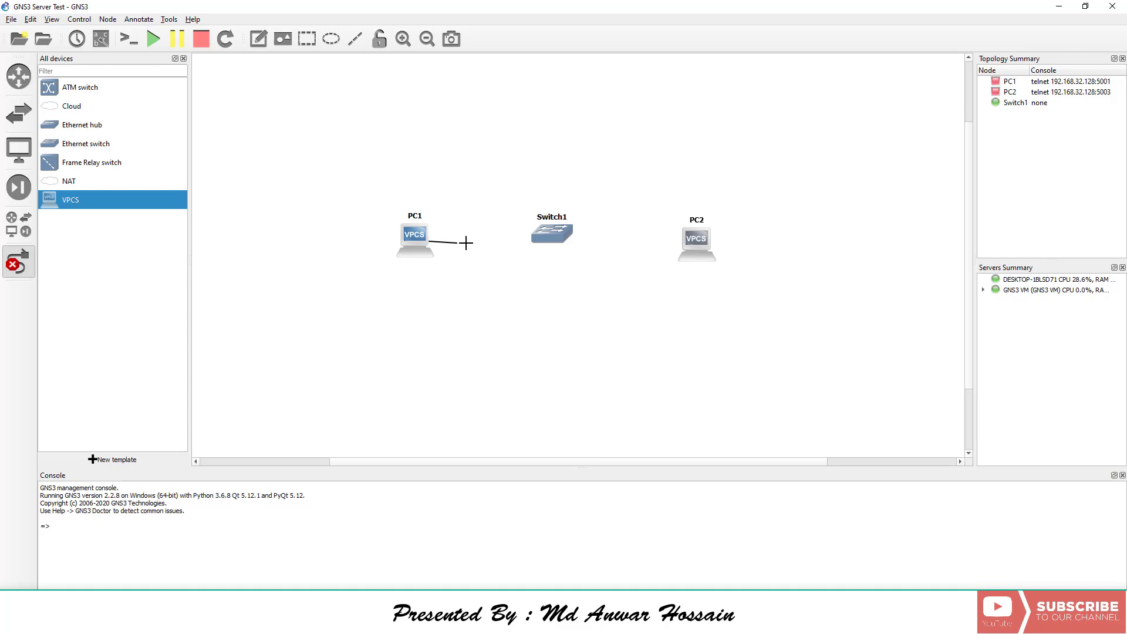
click(549, 235)
click(558, 260)
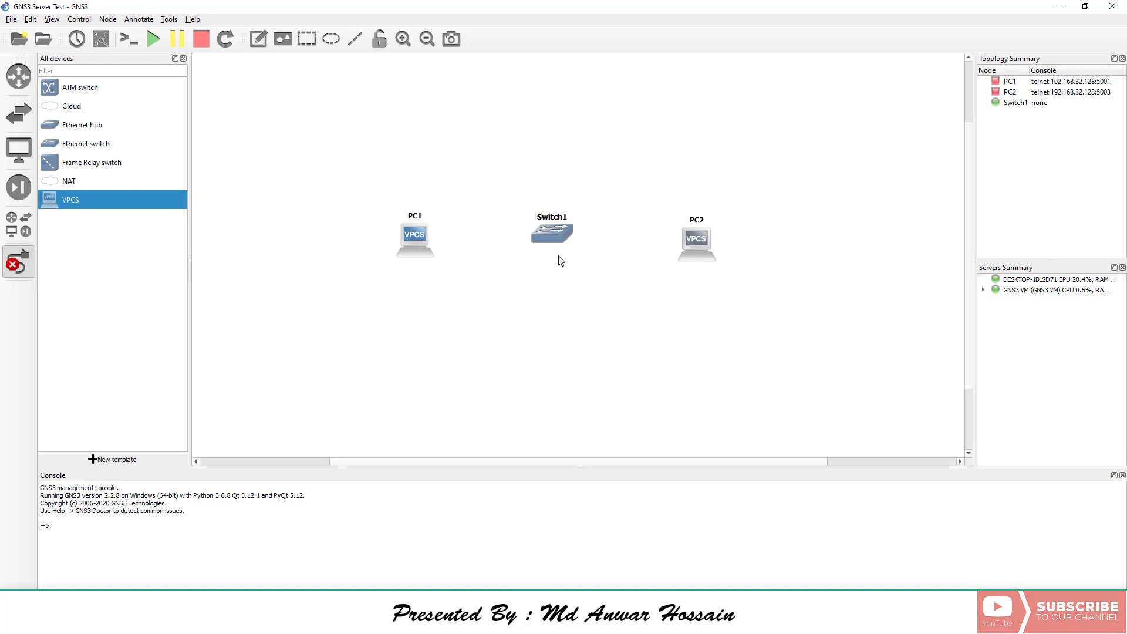
Run a second link from PC2's Ethernet0 over to Switch1.
click(700, 243)
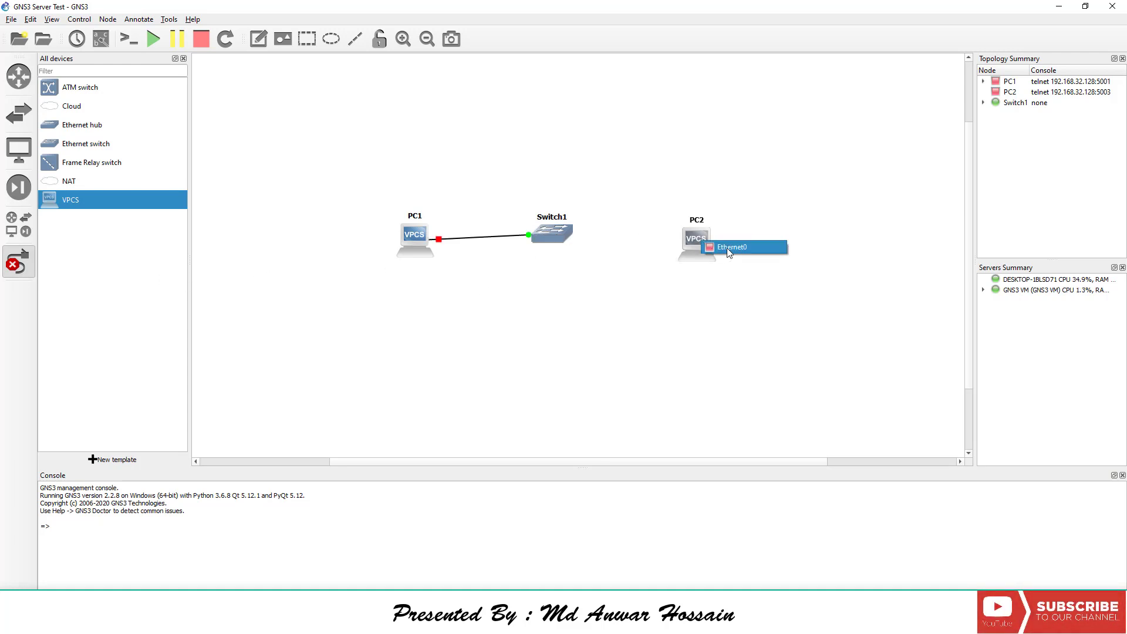
click(745, 249)
click(561, 234)
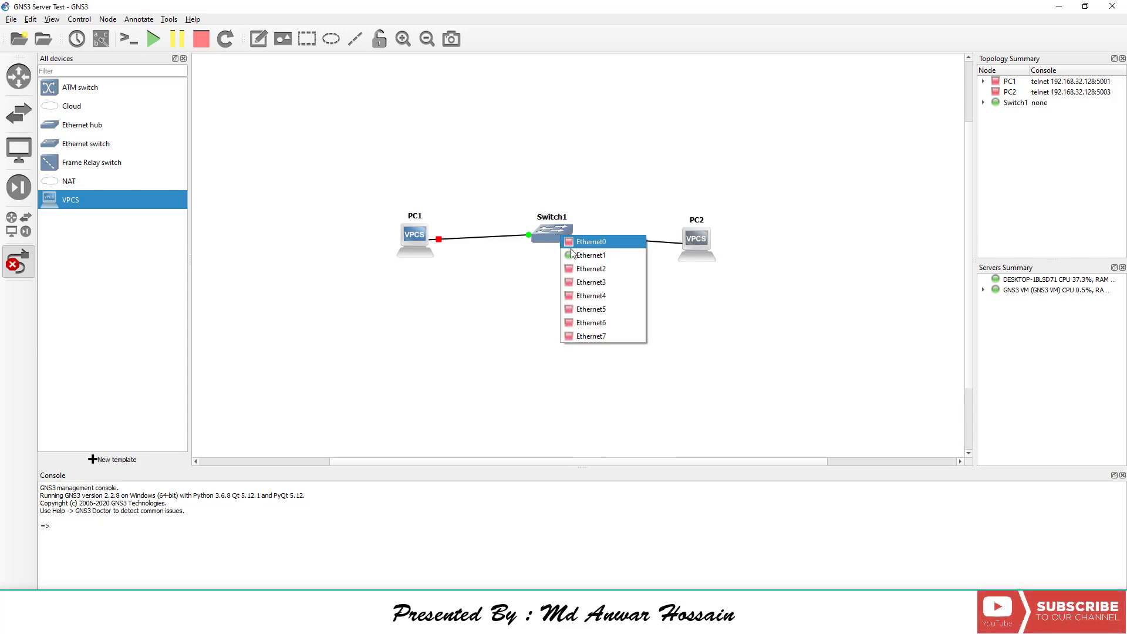
Finish PC2's link to Switch1 and give the PCs the client symbol.
click(583, 268)
right_click(419, 271)
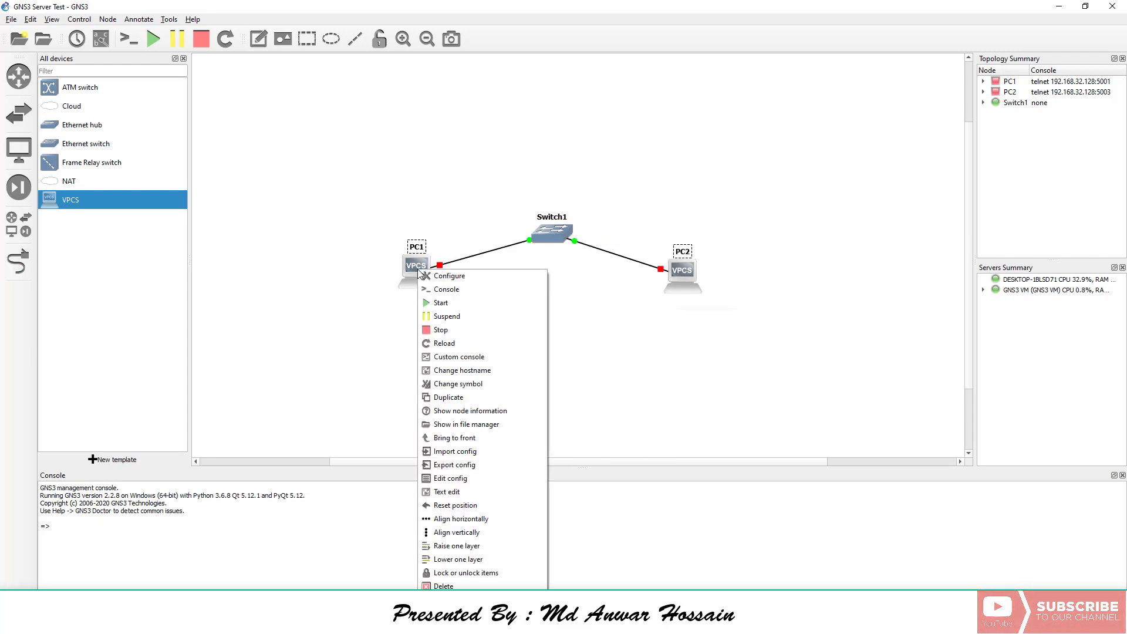
click(484, 385)
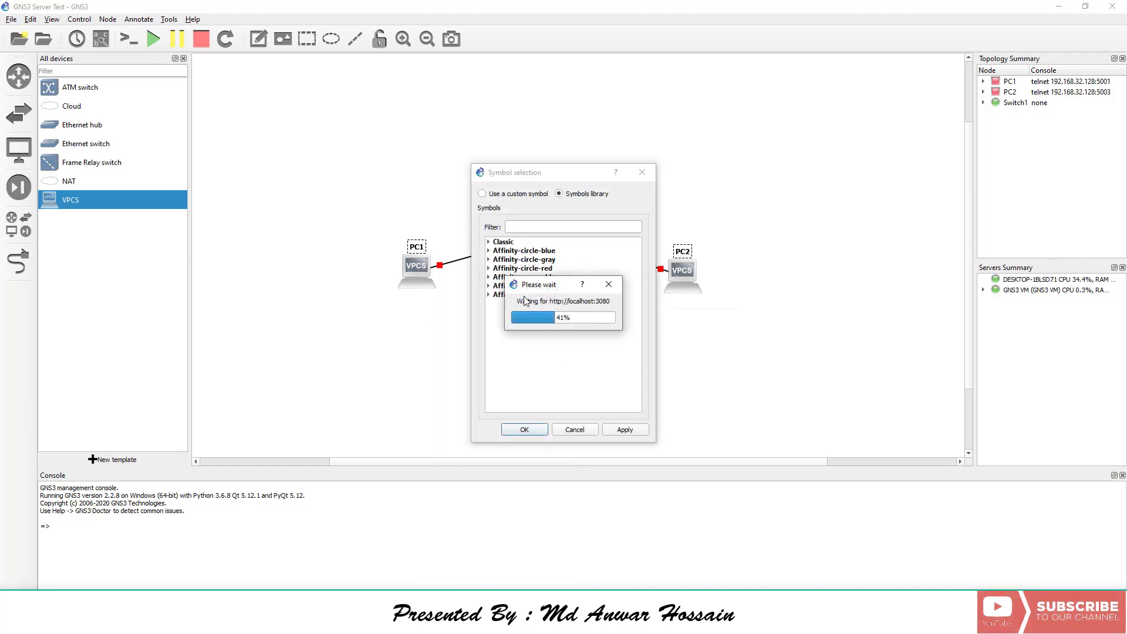
text(cli)
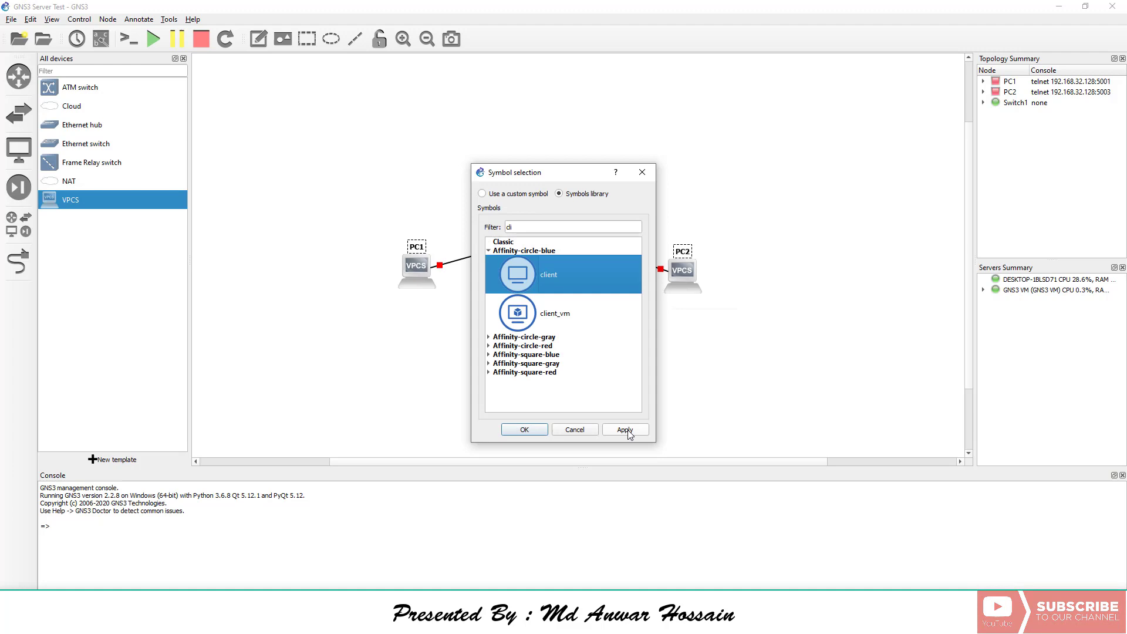
click(625, 430)
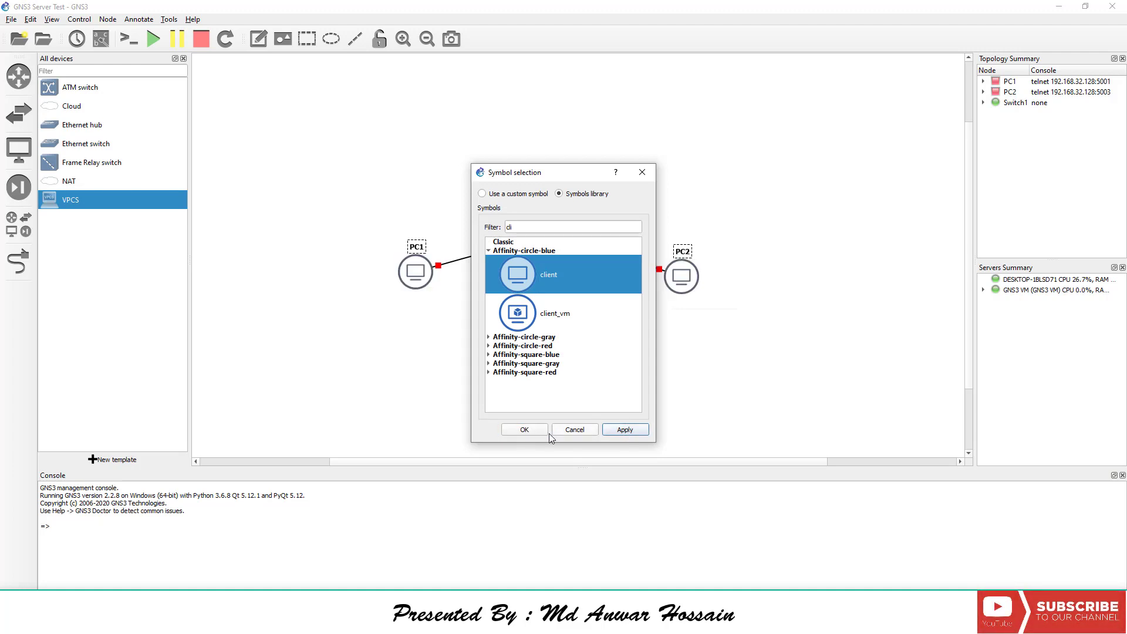
click(521, 429)
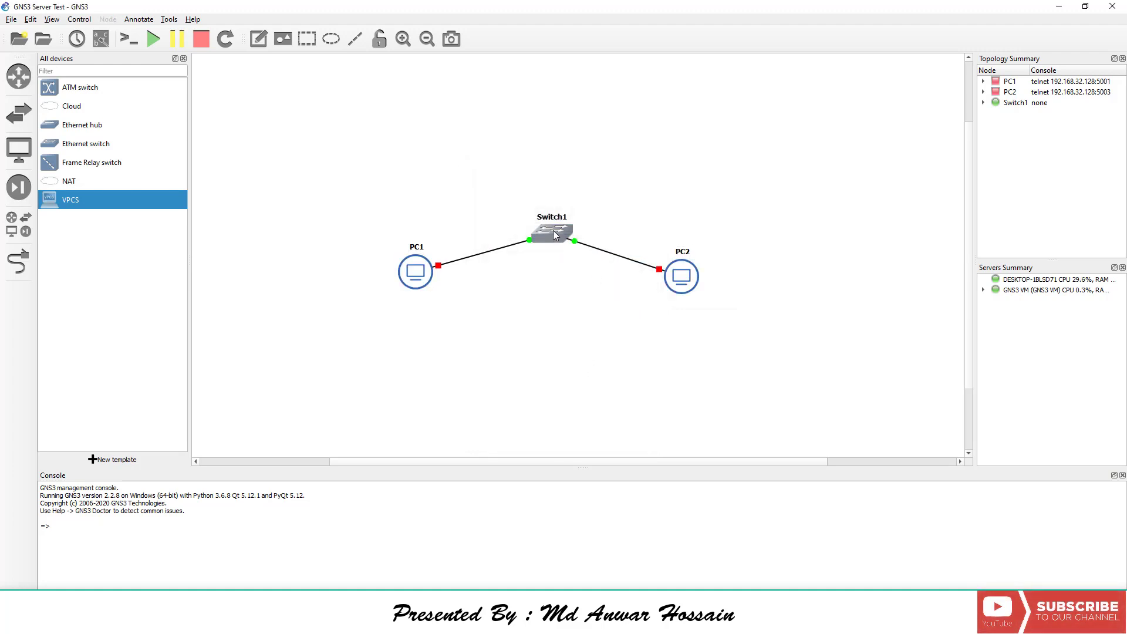
Bring up the symbol chooser for Switch1.
right_click(556, 235)
click(587, 293)
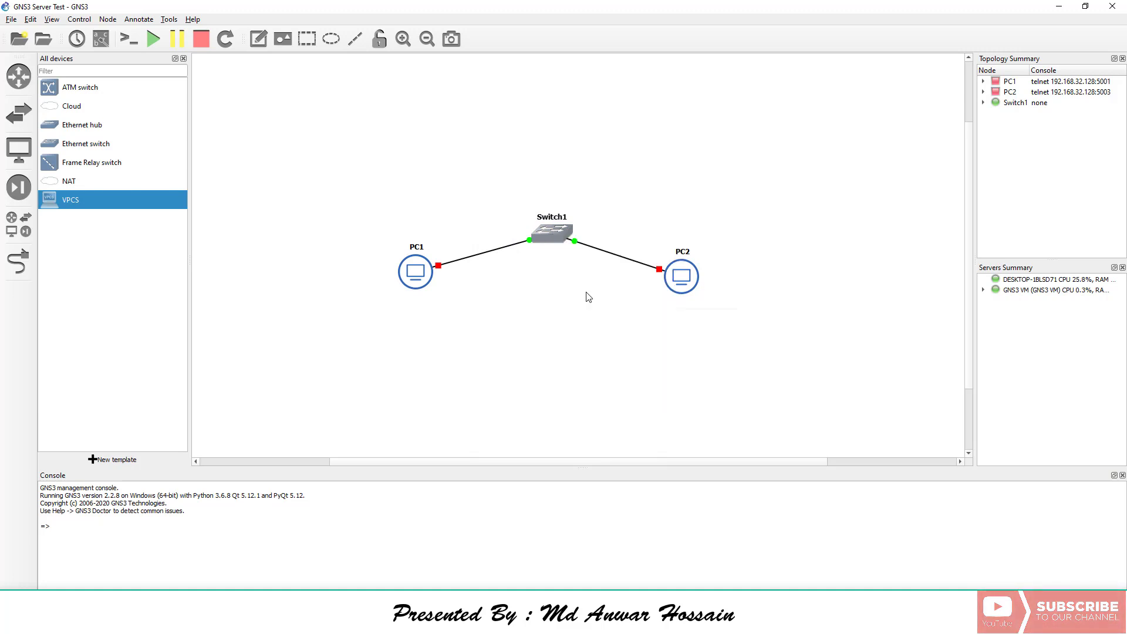
click(533, 295)
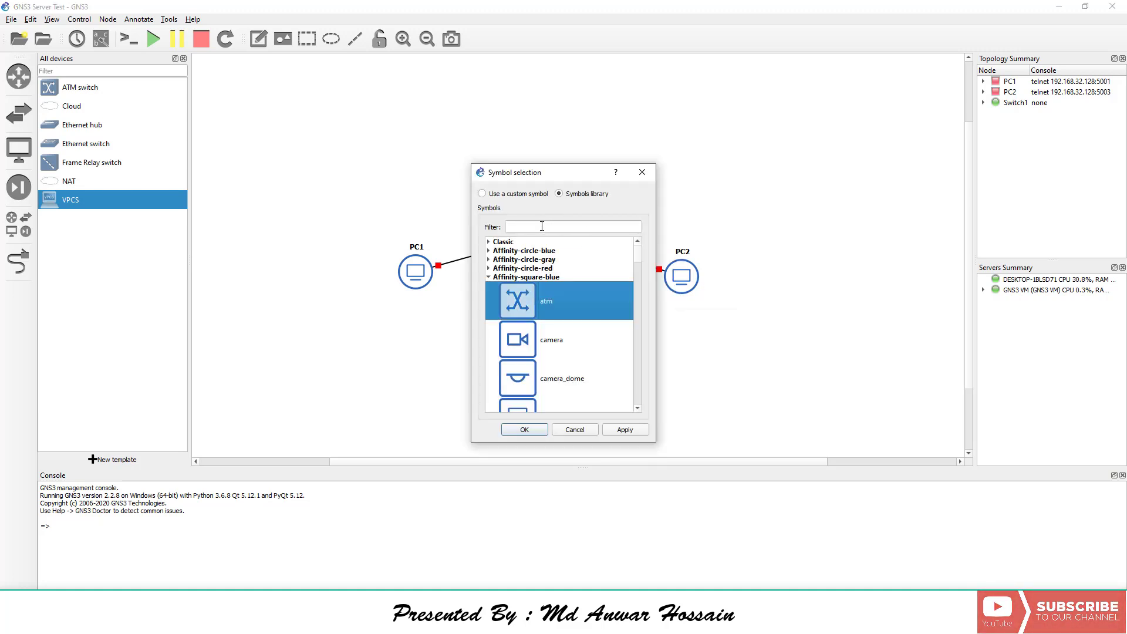
text(switch)
Apply the switch symbol to Switch1, spread PC1 and PC2 apart, and place a note below PC2's link.
click(524, 430)
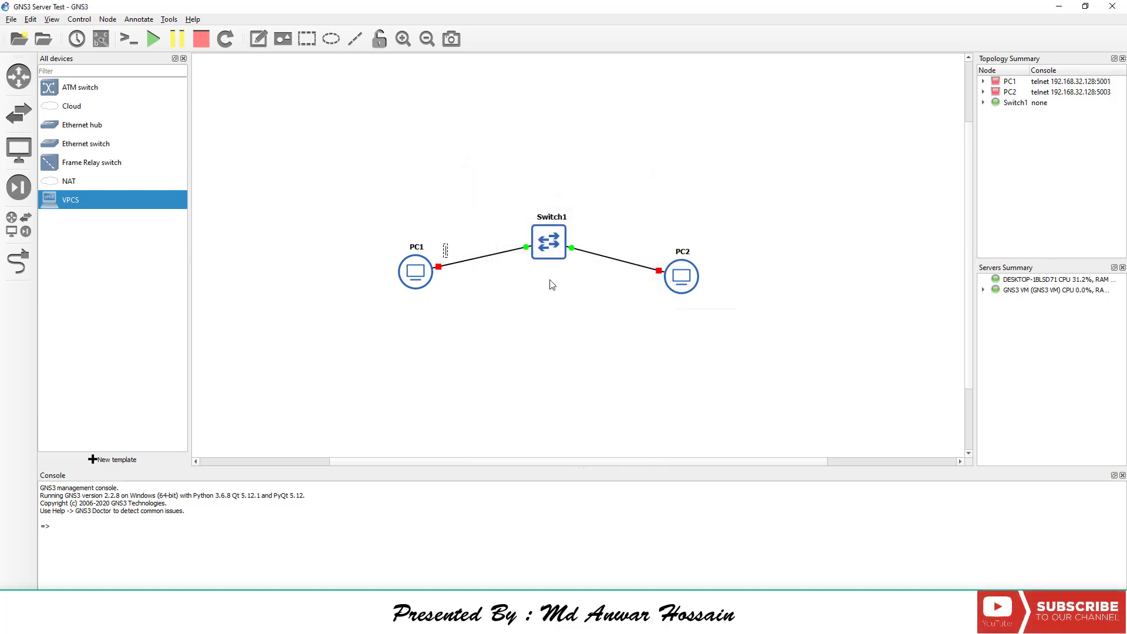
text(192.16)
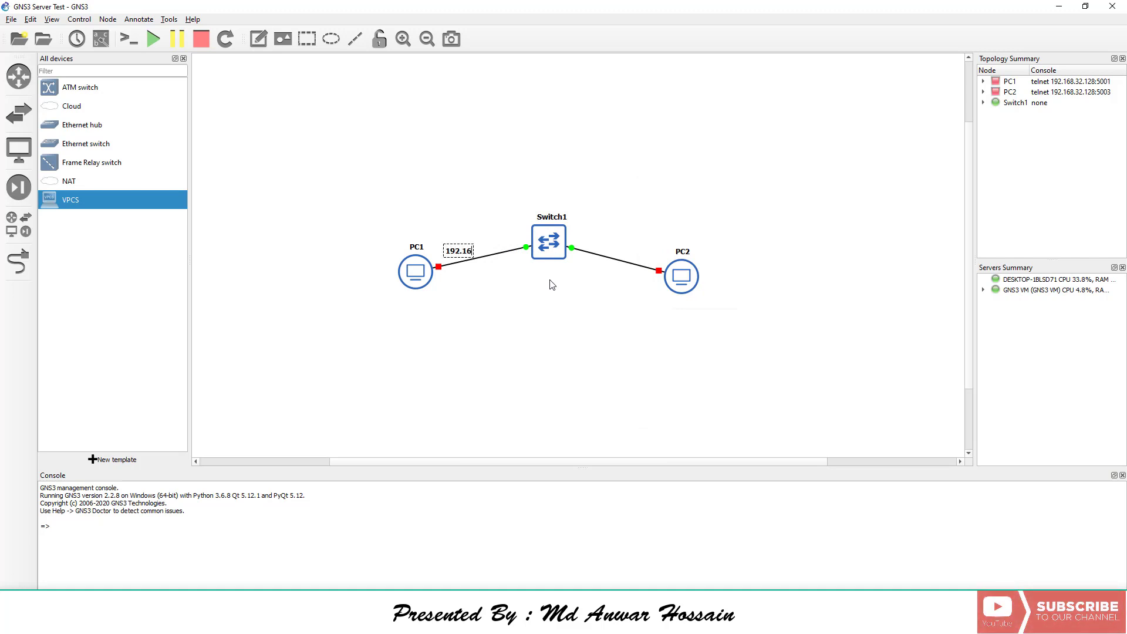
text(8.1.)
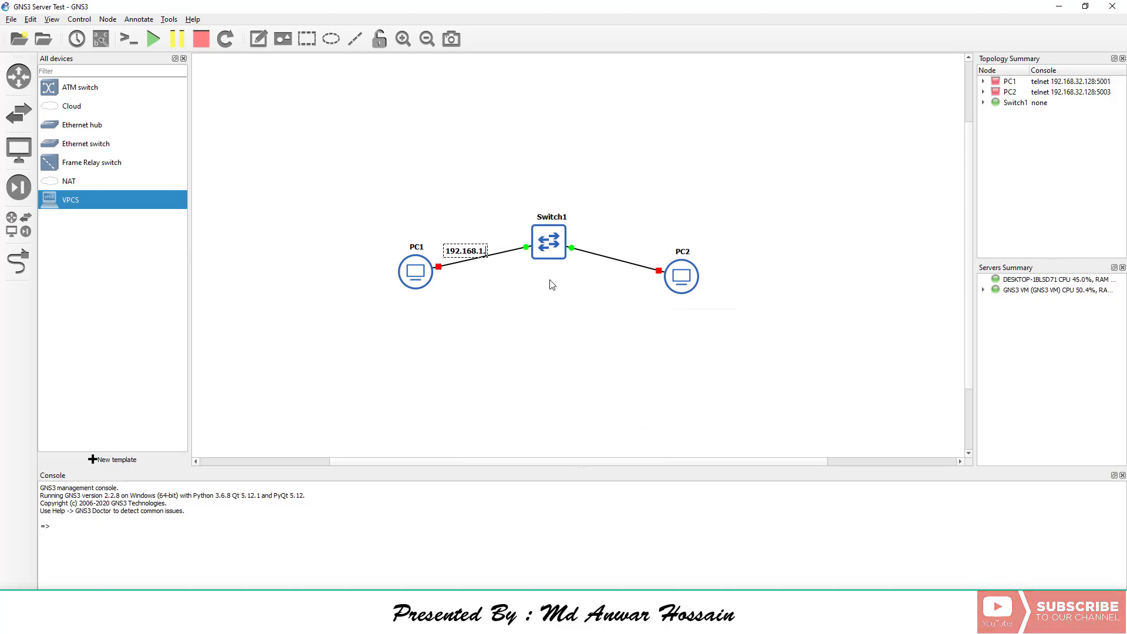
text(2/24)
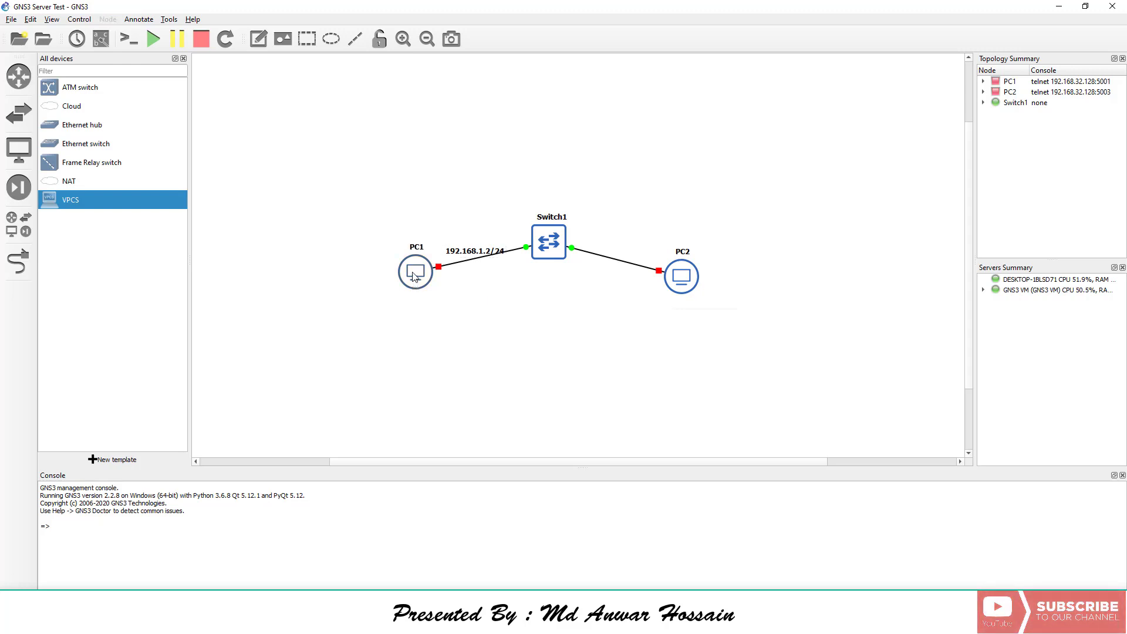
mouse_move(414, 277)
mouse_down()
mouse_move(346, 243)
mouse_move(339, 250)
mouse_up()
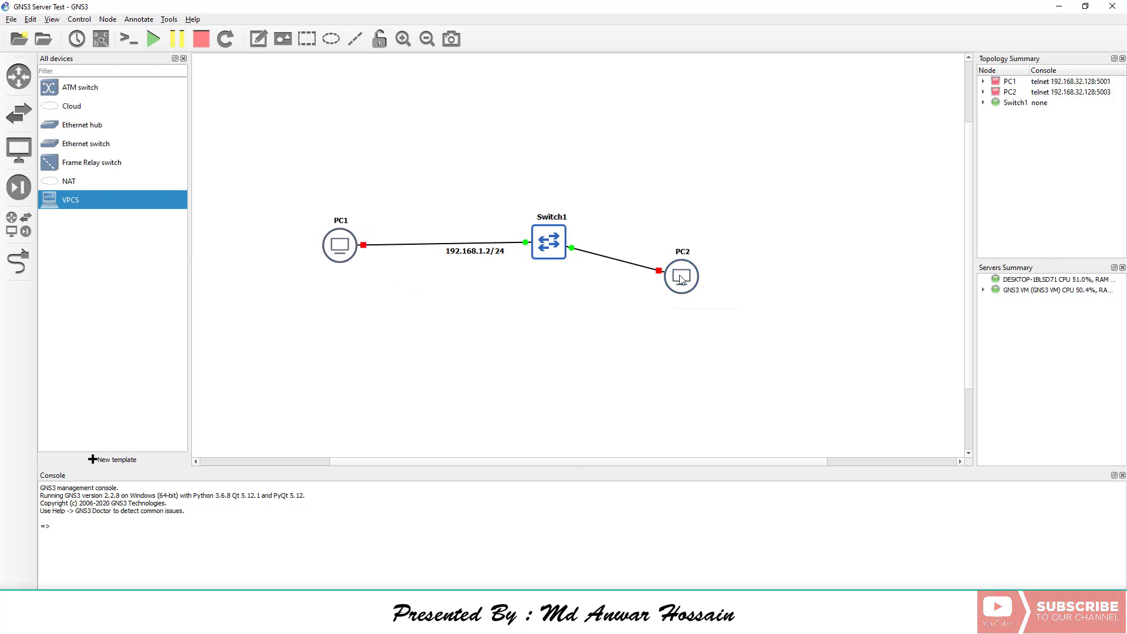
drag(682, 280, 770, 246)
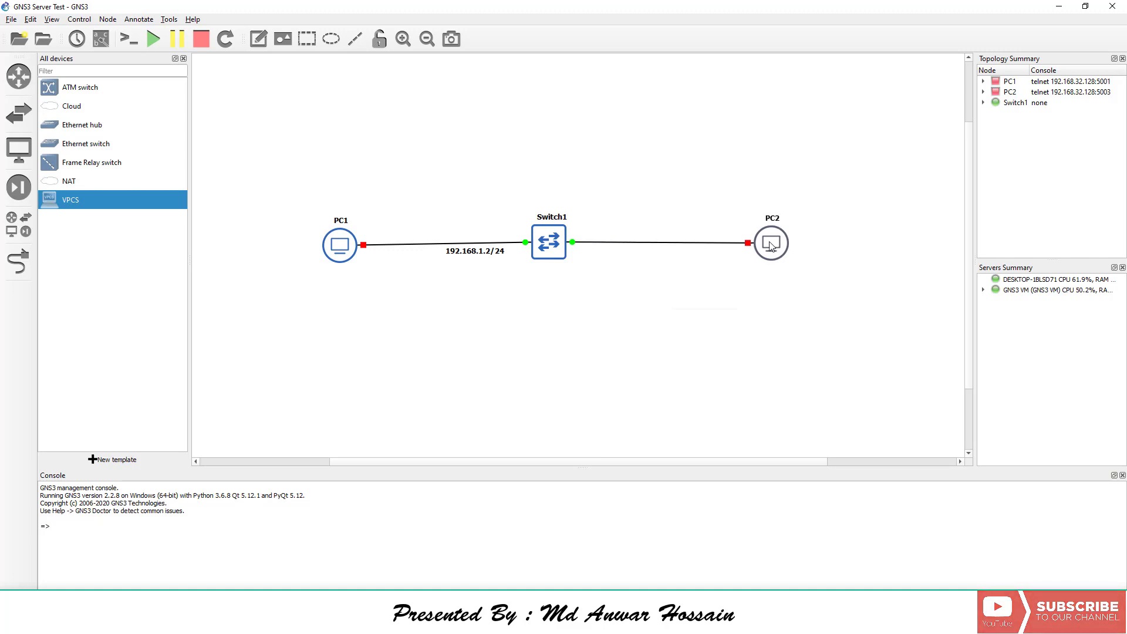
click(258, 38)
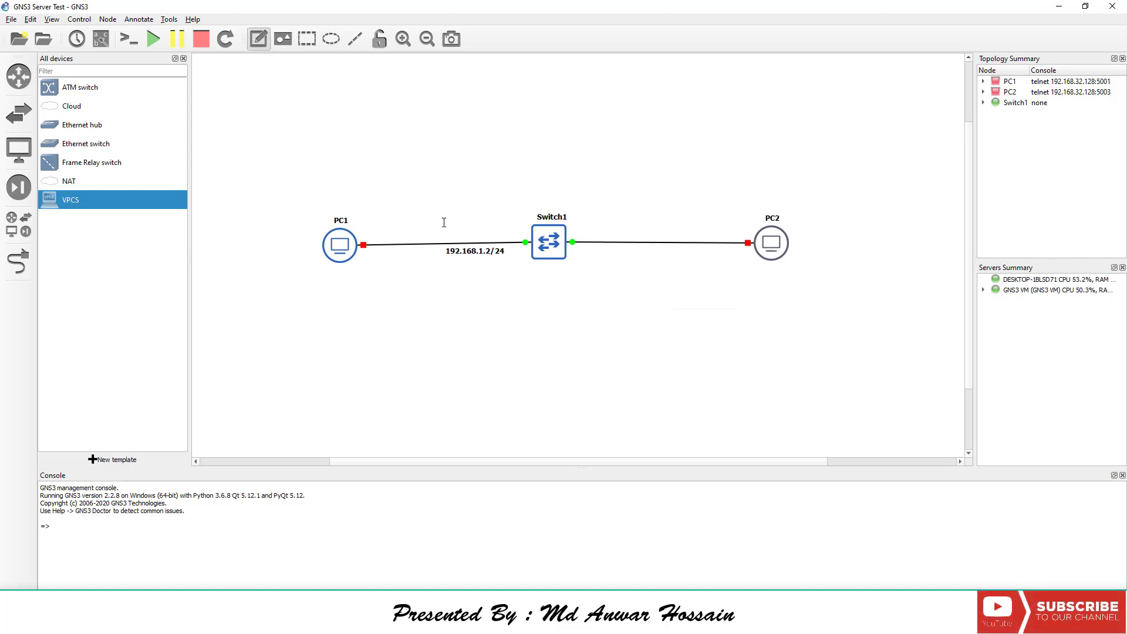
click(643, 257)
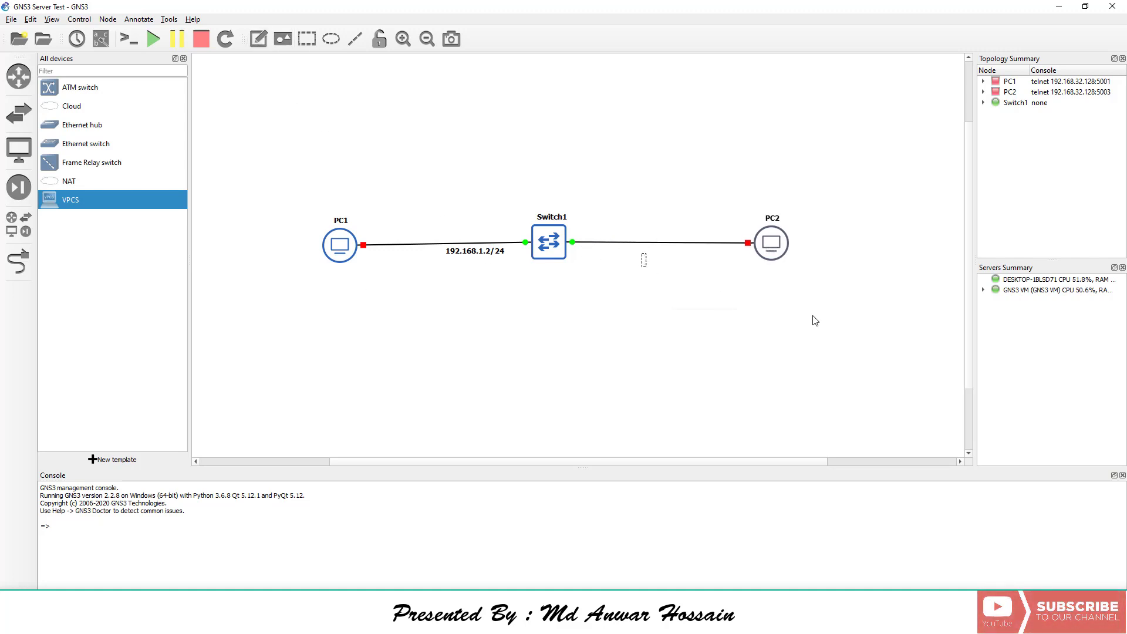
text(192.168.)
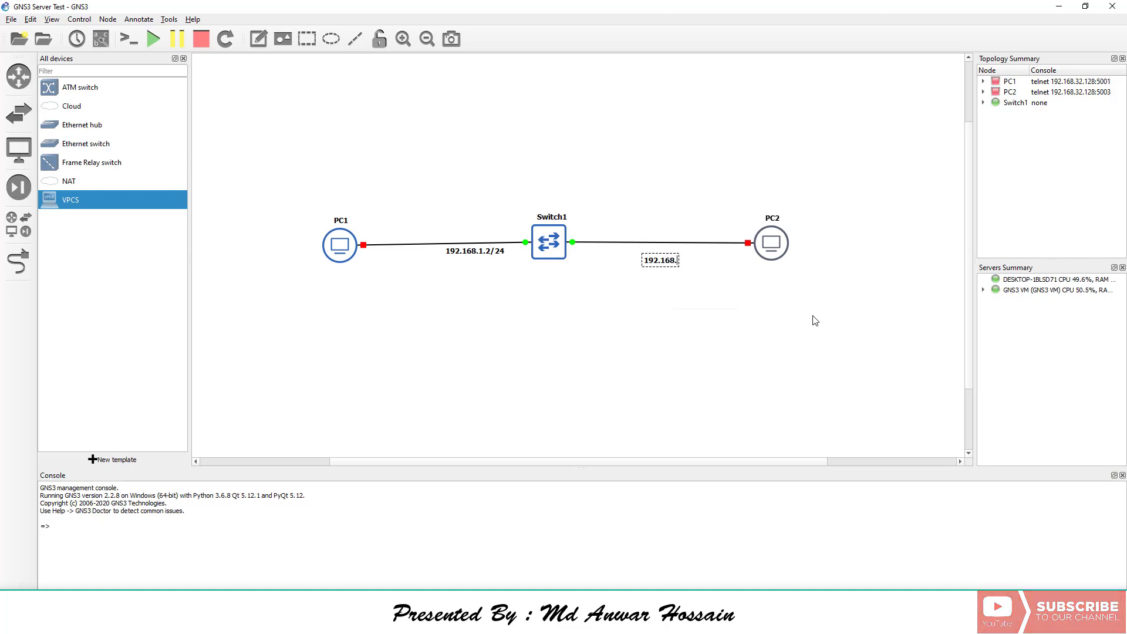
text(1.3/)
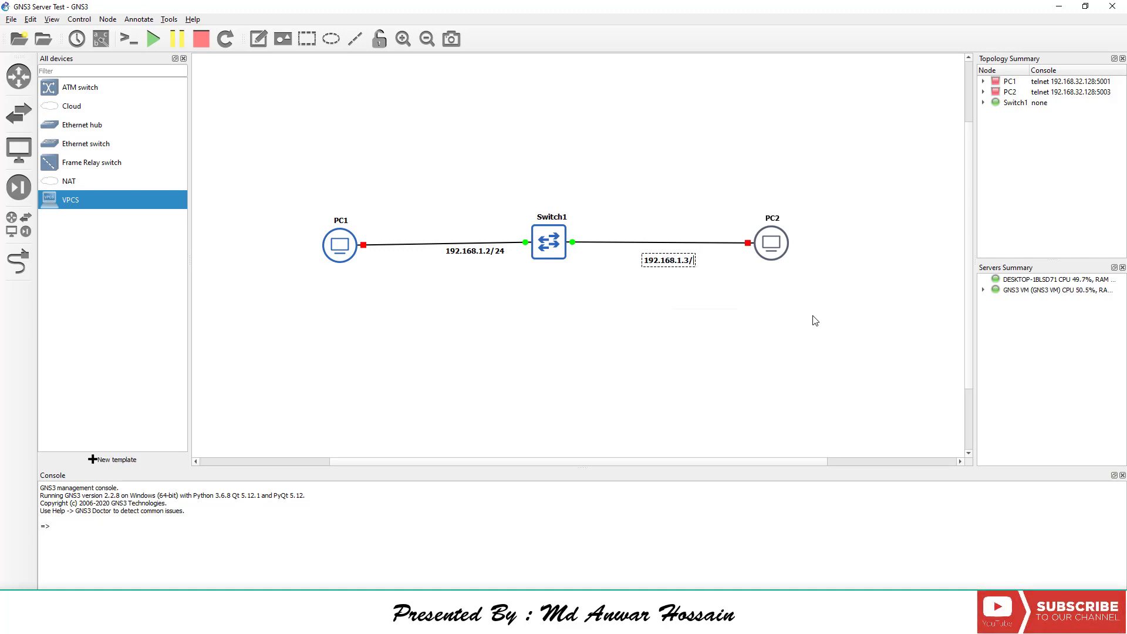
text(24)
Finish the 192.168.1.3/24 note, then start PC1 and PC2.
click(814, 320)
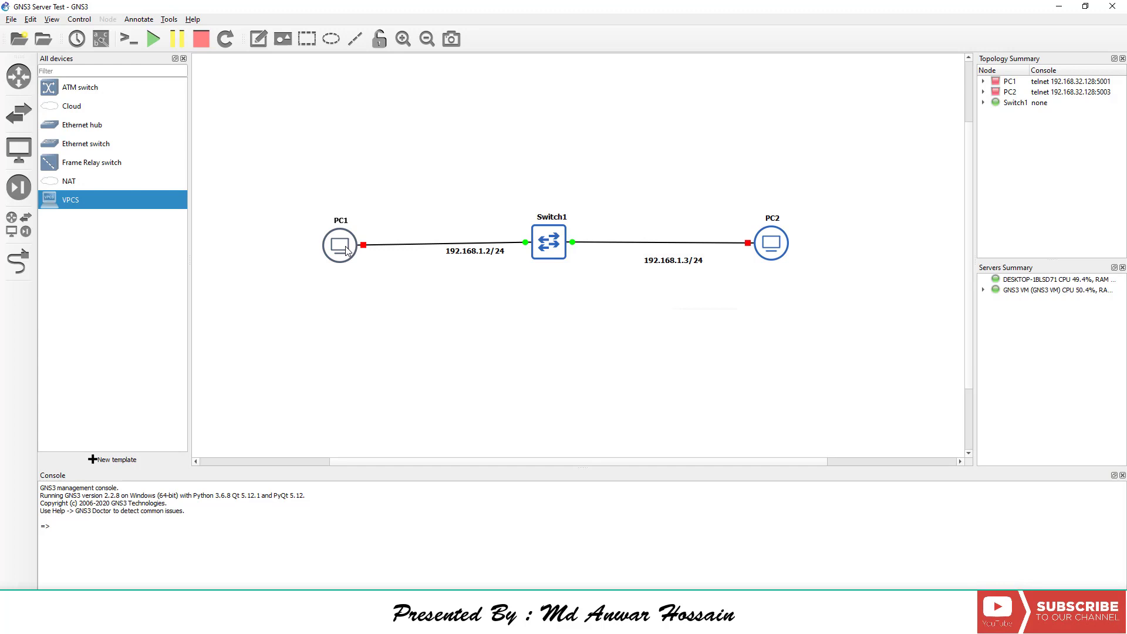
right_click(348, 251)
click(368, 277)
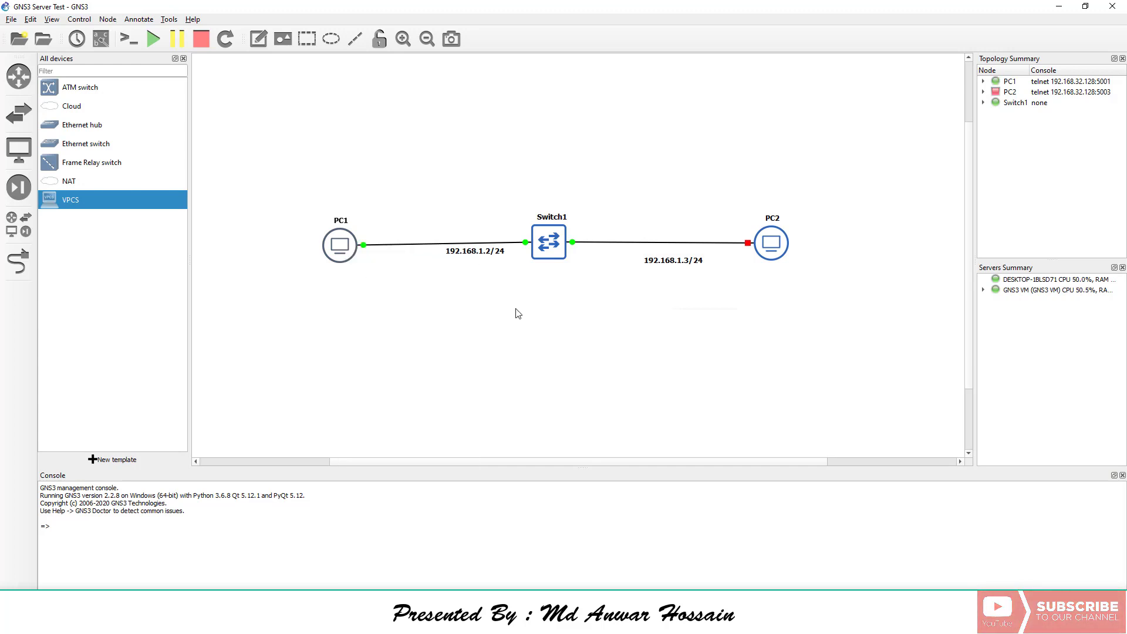
right_click(766, 245)
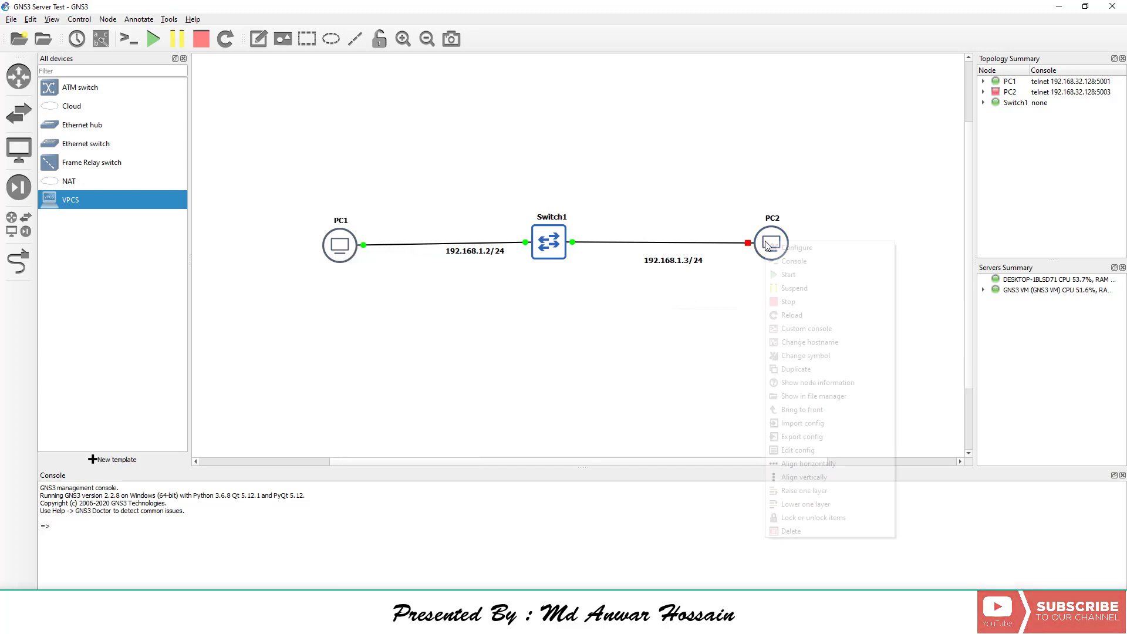
click(789, 275)
right_click(344, 247)
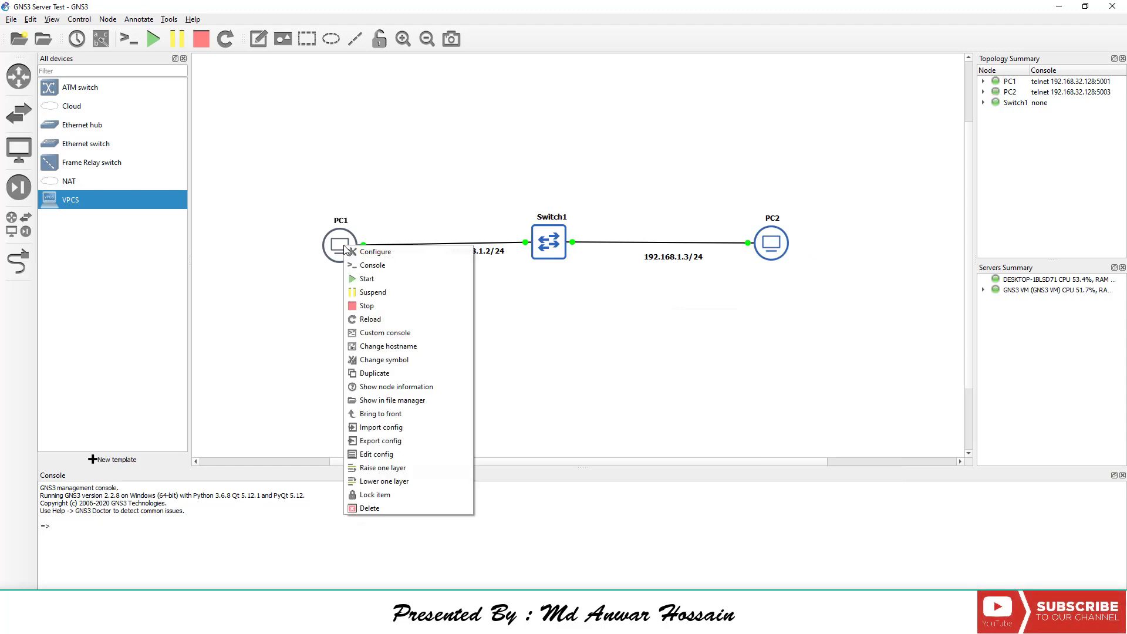
Open PC1's console in Solar-PuTTY from its context menu.
click(392, 266)
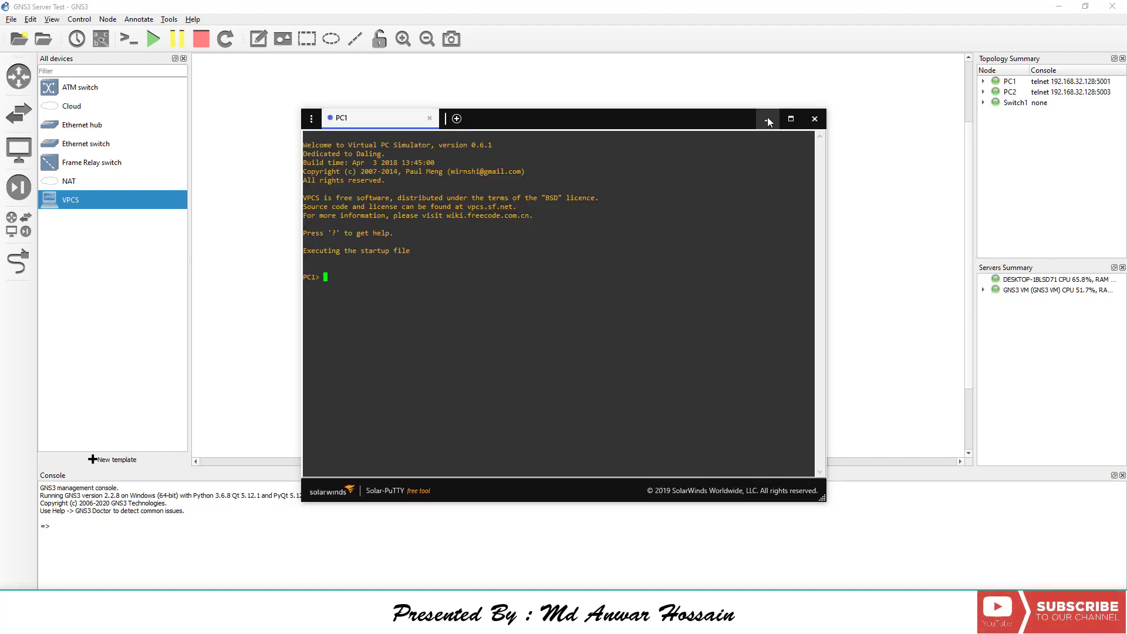
Open Solar-PuTTY's General settings and launch PuTTY from Fonts & Colors.
click(311, 117)
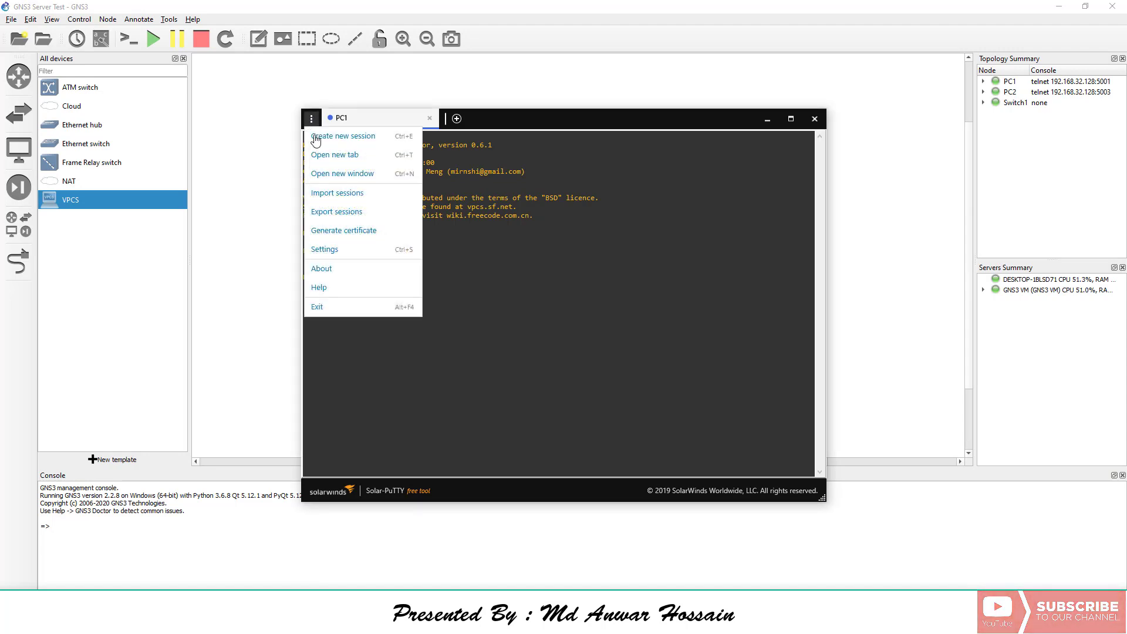
click(543, 285)
key(ctrl+s)
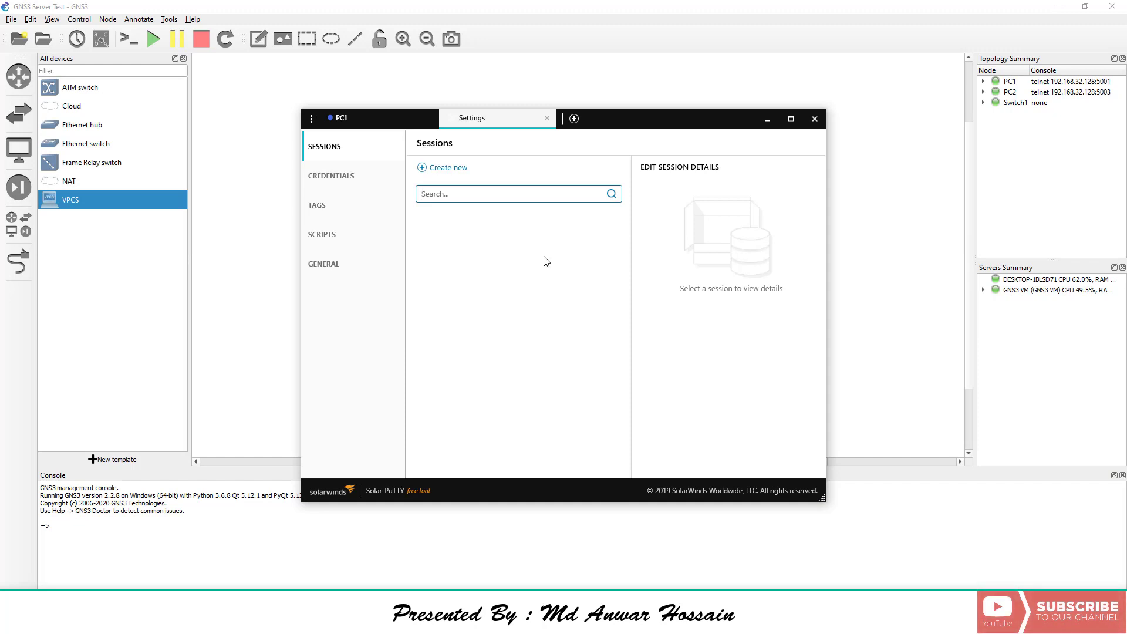
click(327, 267)
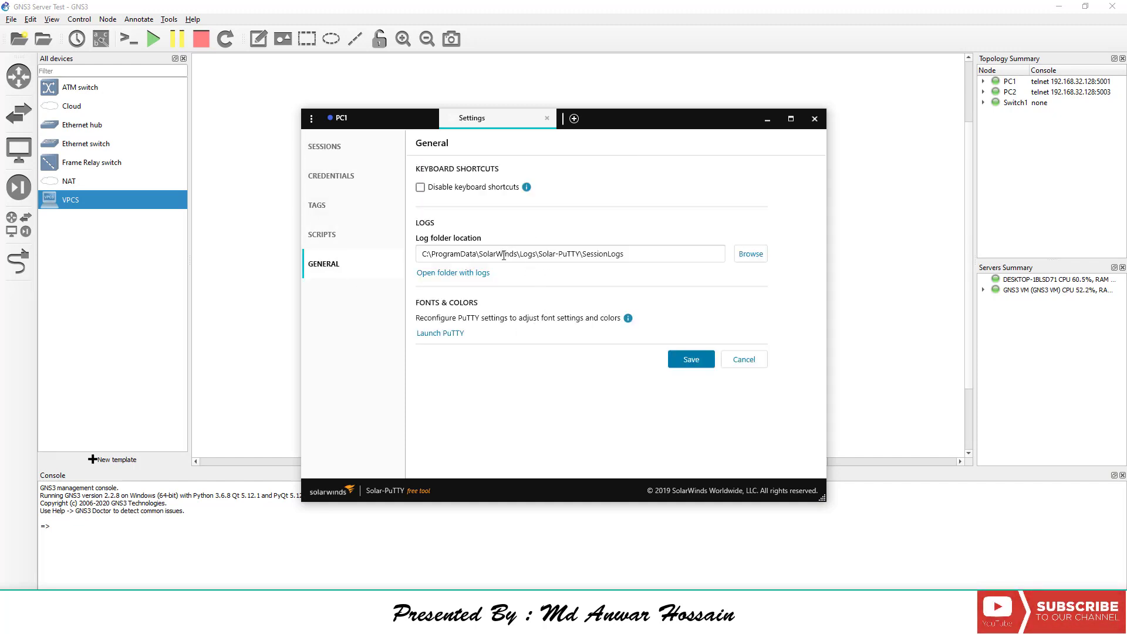
click(441, 334)
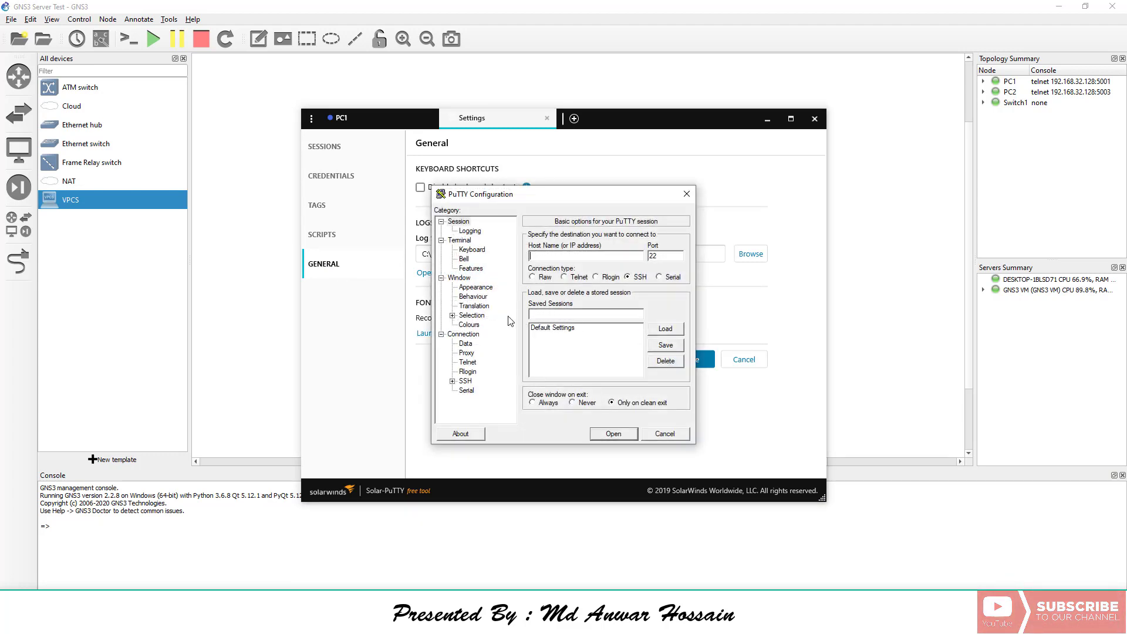
Set the terminal font to Consolas 20-point under Window > Appearance.
click(483, 291)
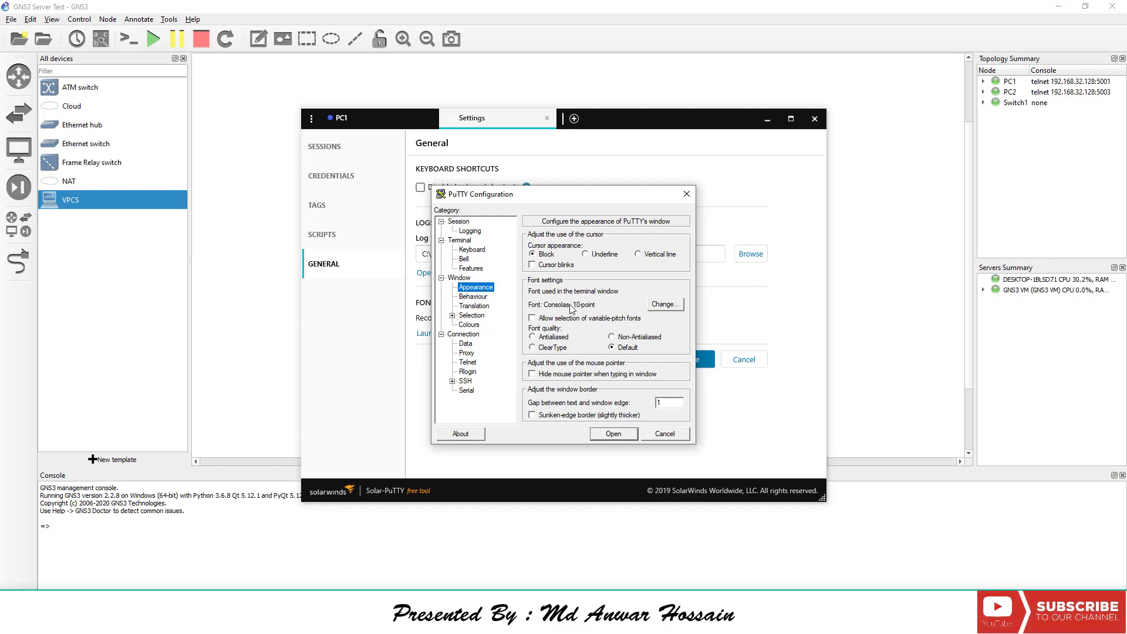
click(666, 306)
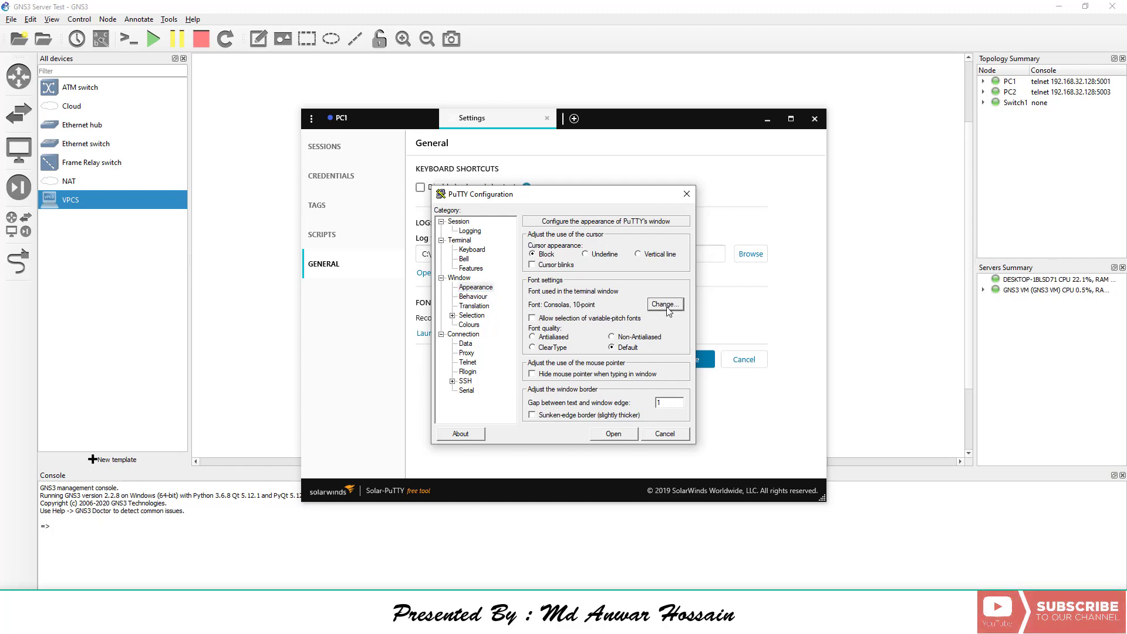
click(667, 309)
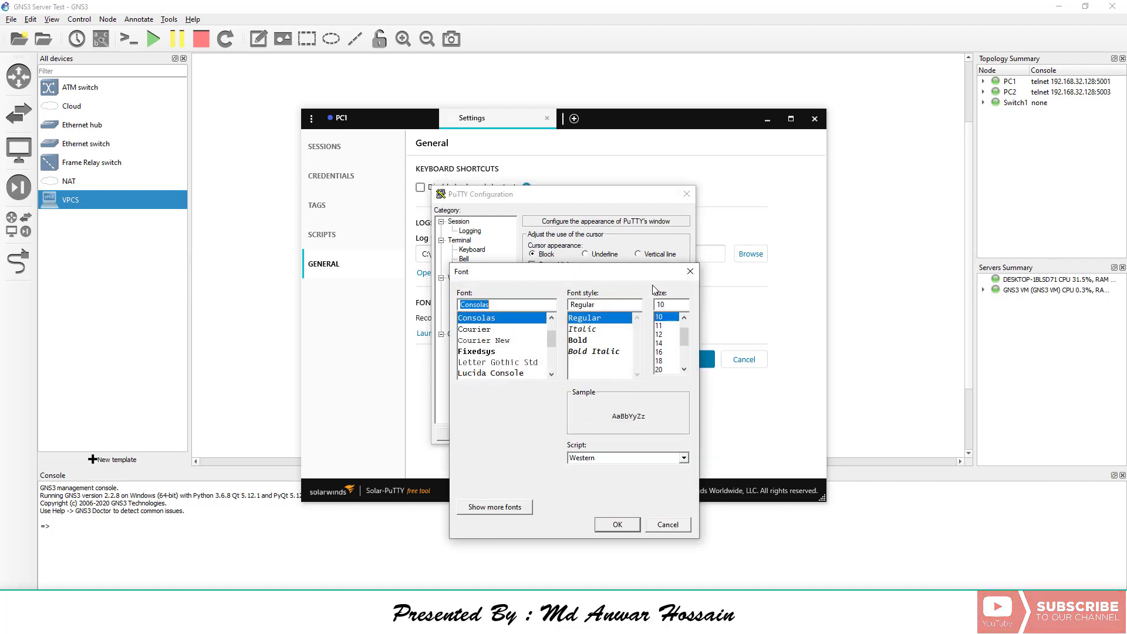
double_click(666, 305)
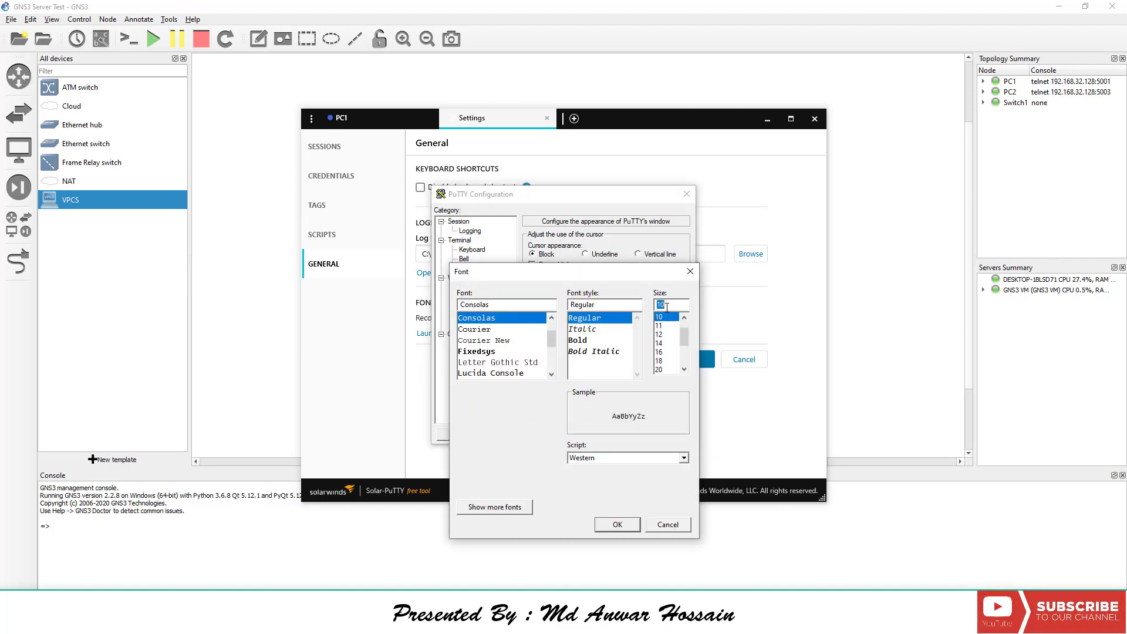
text(20)
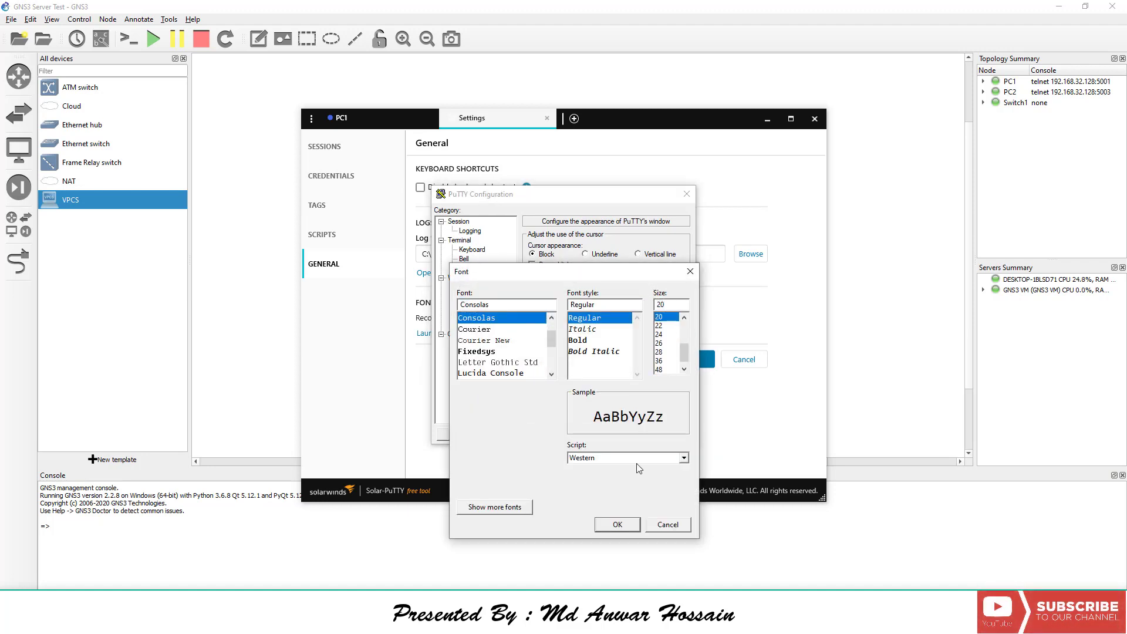
click(617, 524)
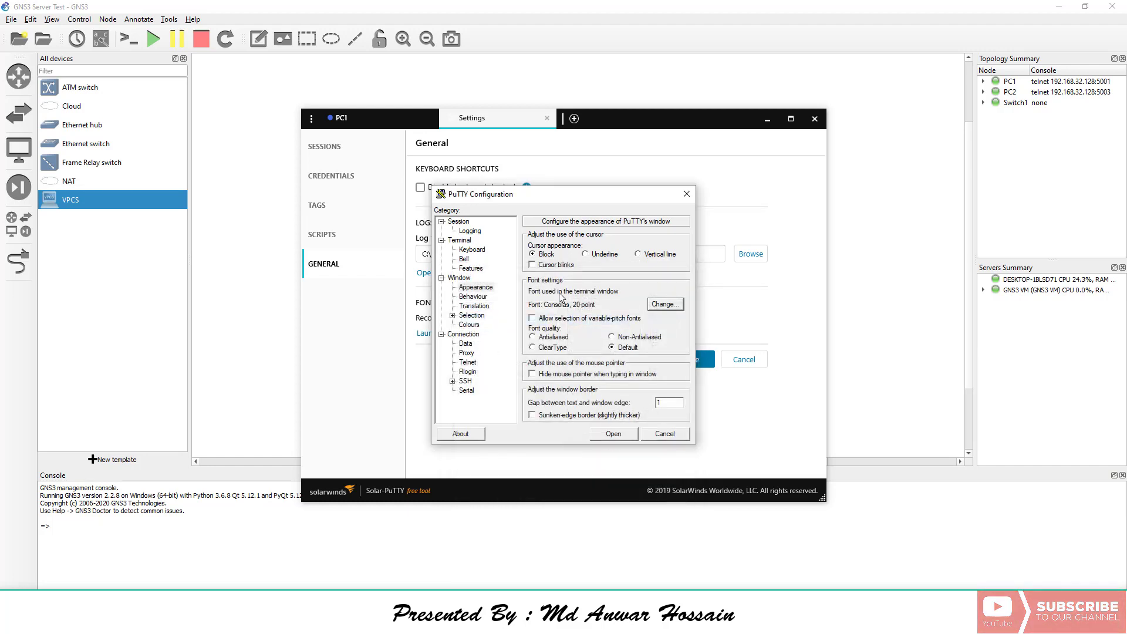
Save the font into Default Settings and close PuTTY Configuration.
click(460, 222)
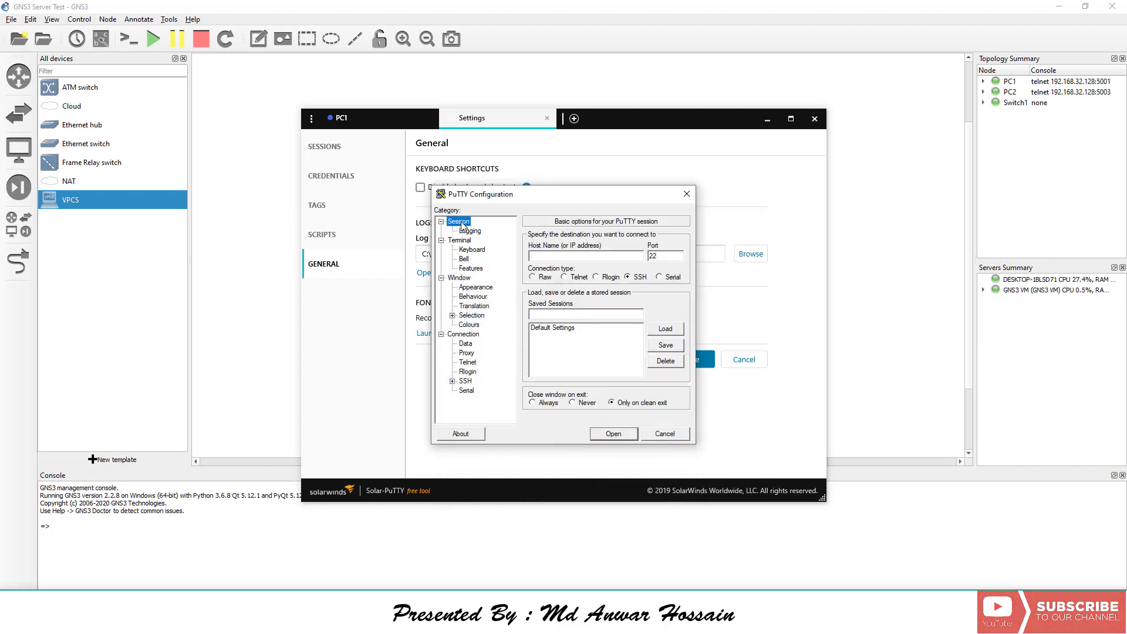
click(561, 329)
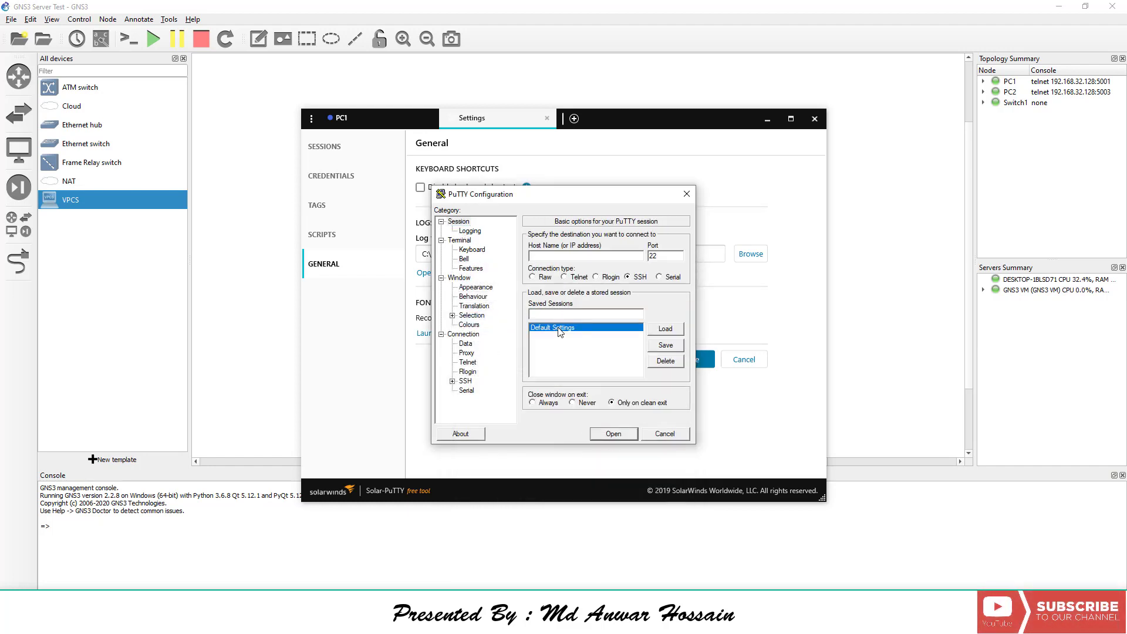
click(669, 348)
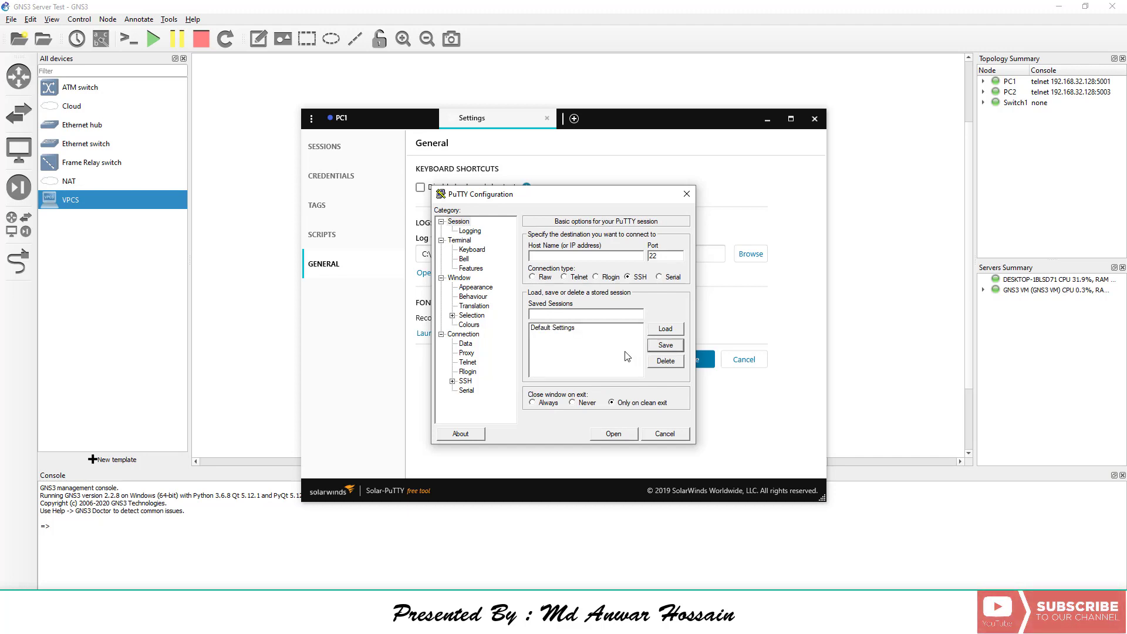
click(686, 194)
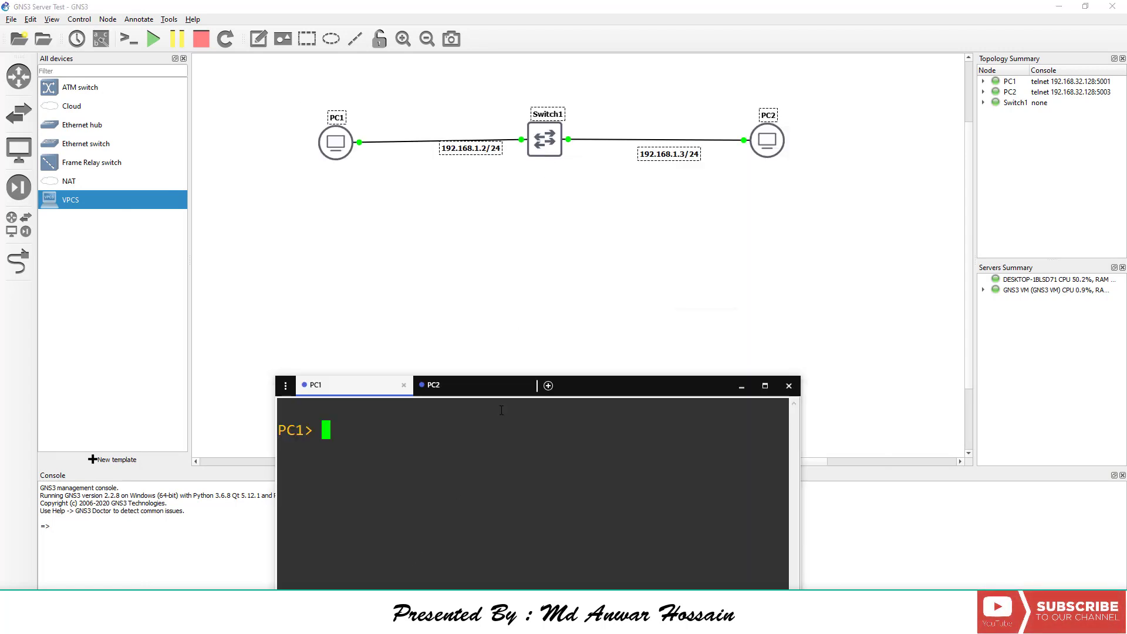
text(ip )
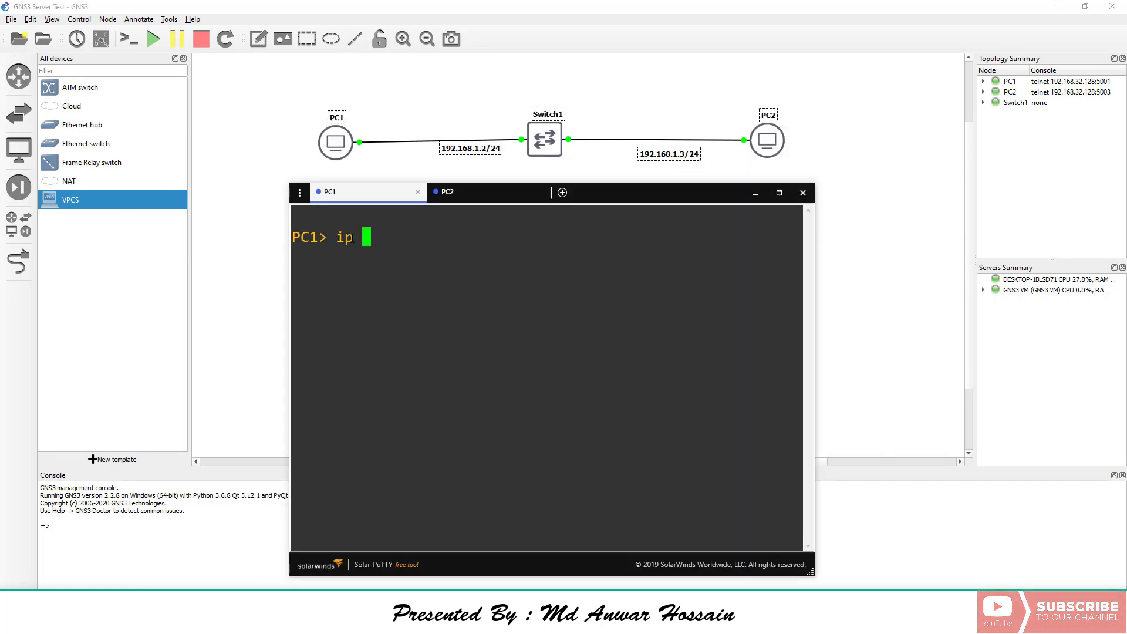
text(192.)
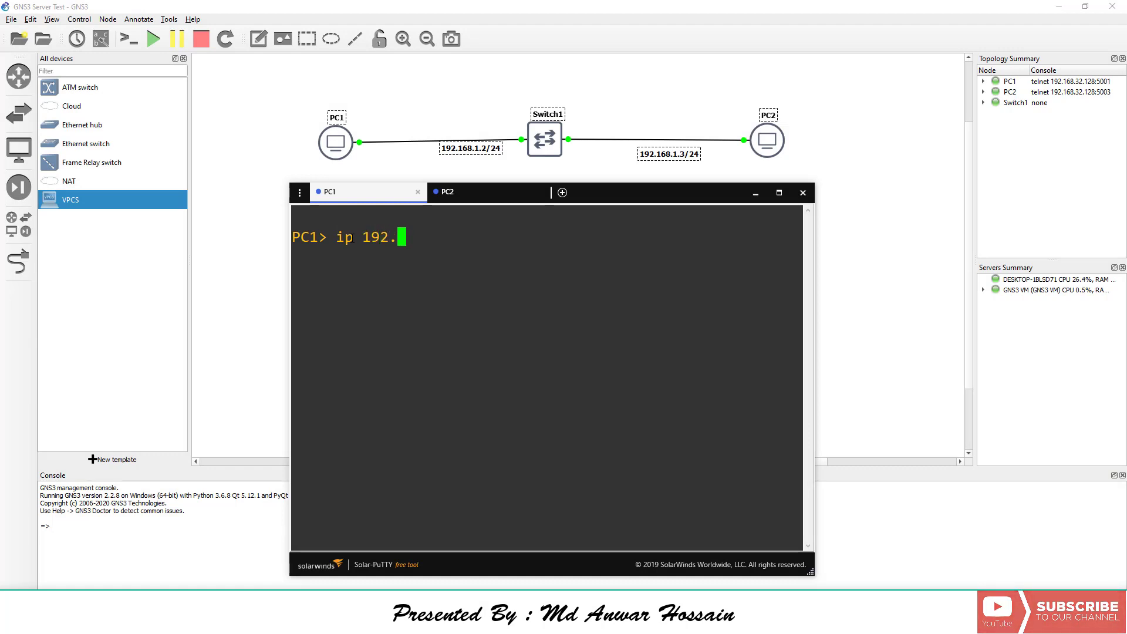
text(168.1.2)
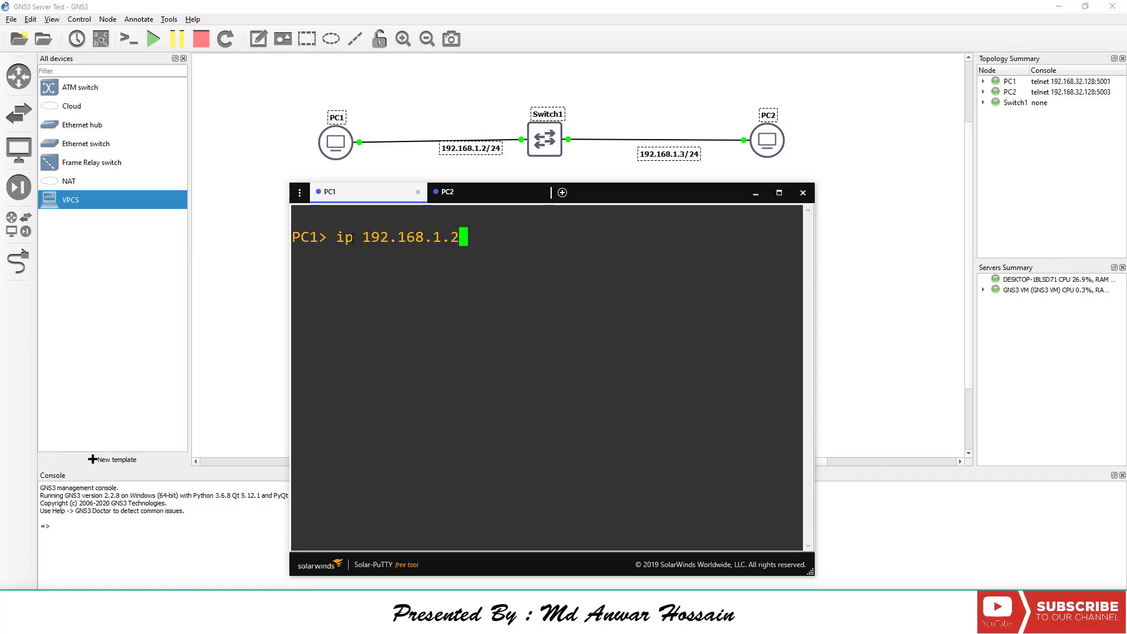
text(/24)
Enter ip 192.168.1.2/24 at the PC1 prompt.
key(Return)
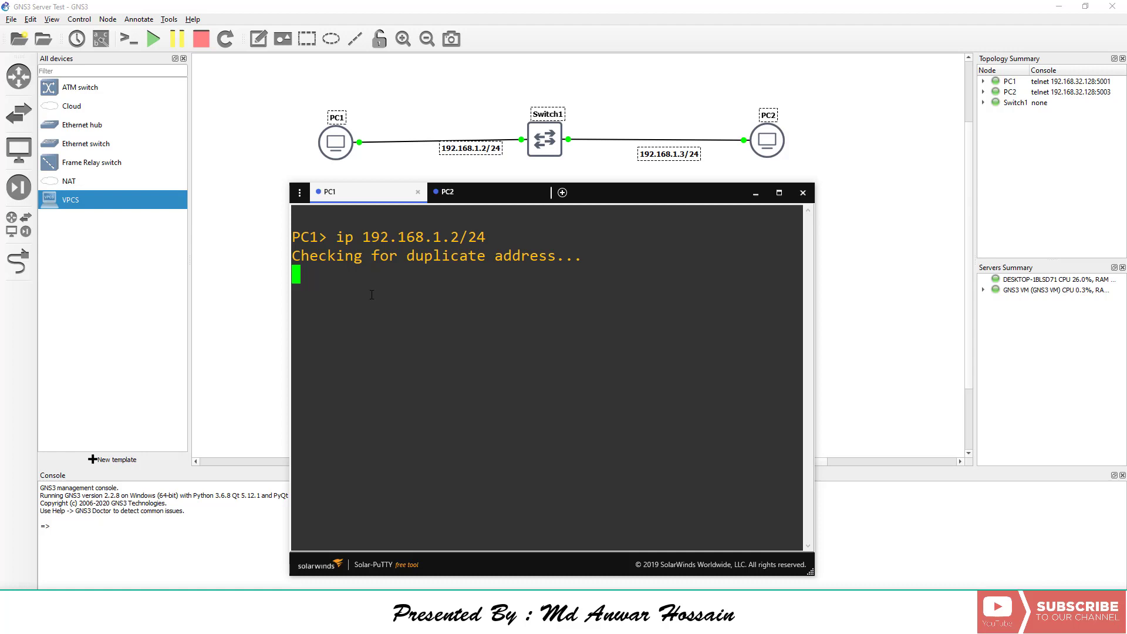
On the PC2 console tab, enter ip 192.168.1.3/24.
click(476, 193)
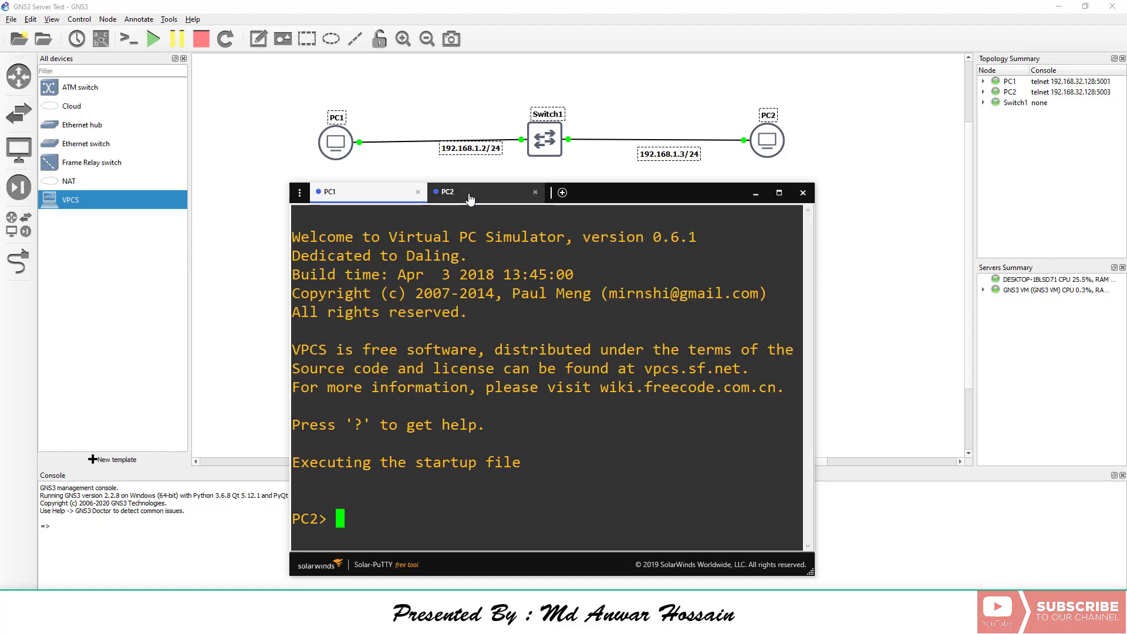
text(ip 1)
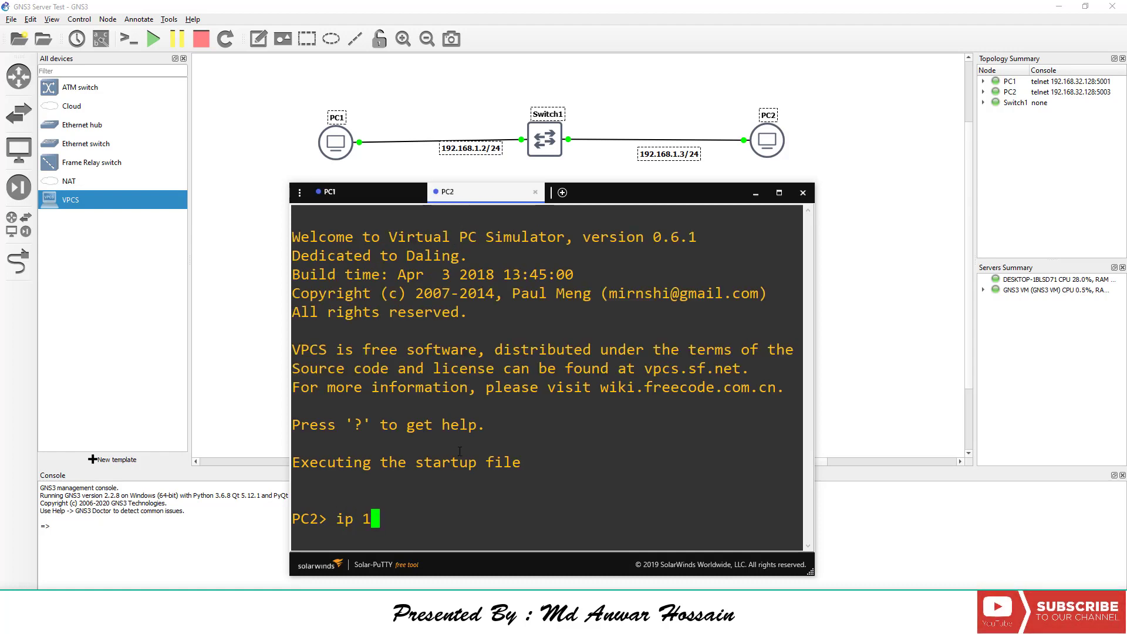
text(92.168.)
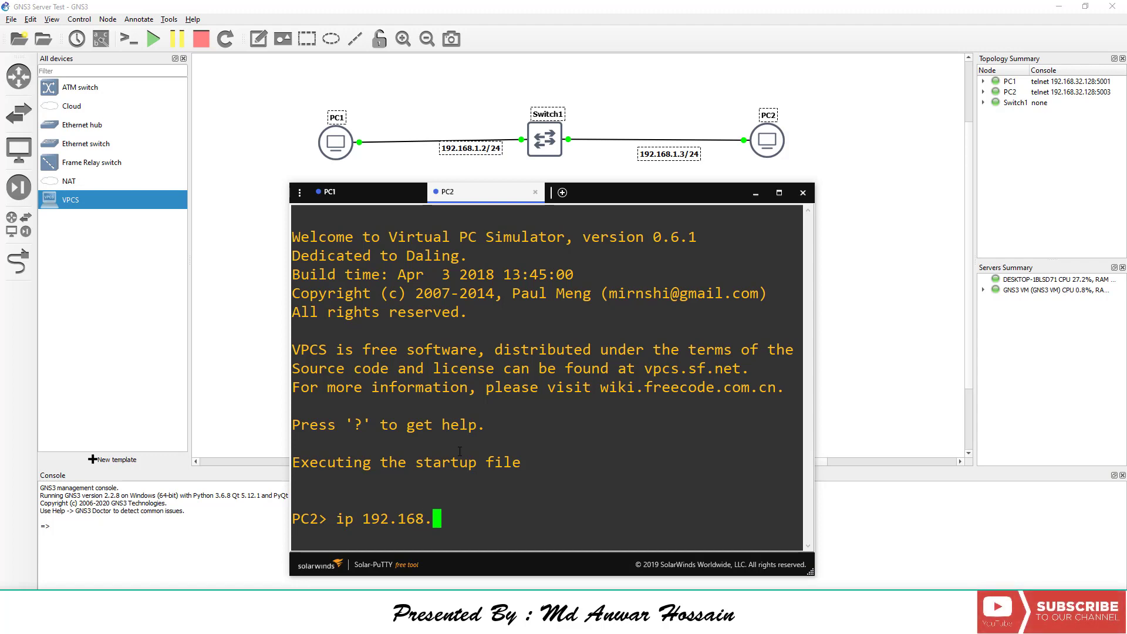
text(1.3/)
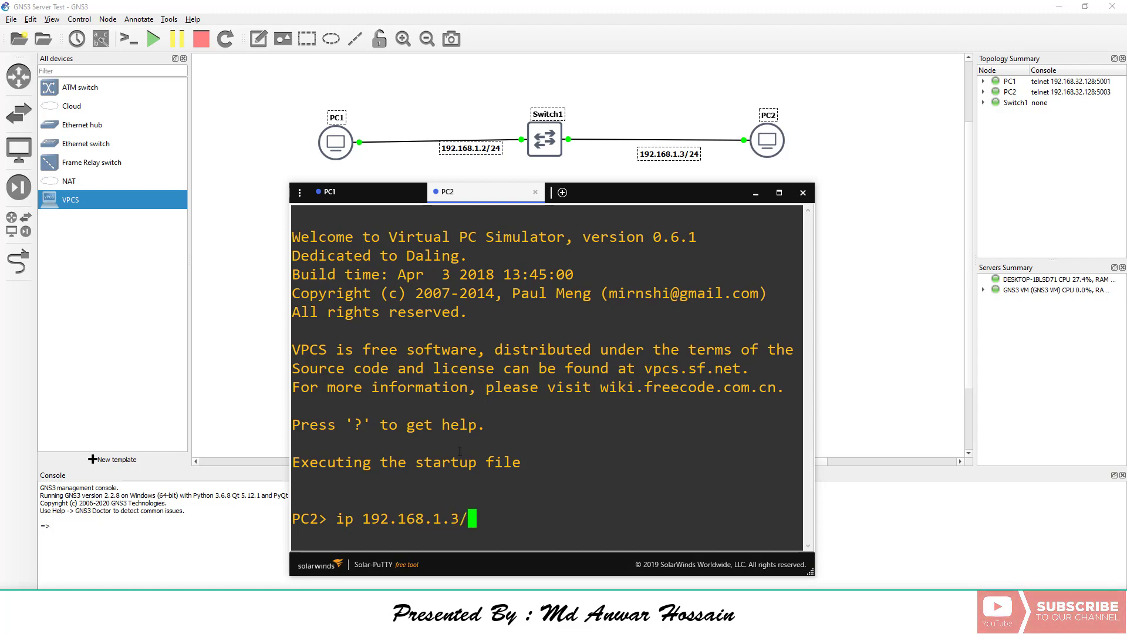
text(24)
key(Return)
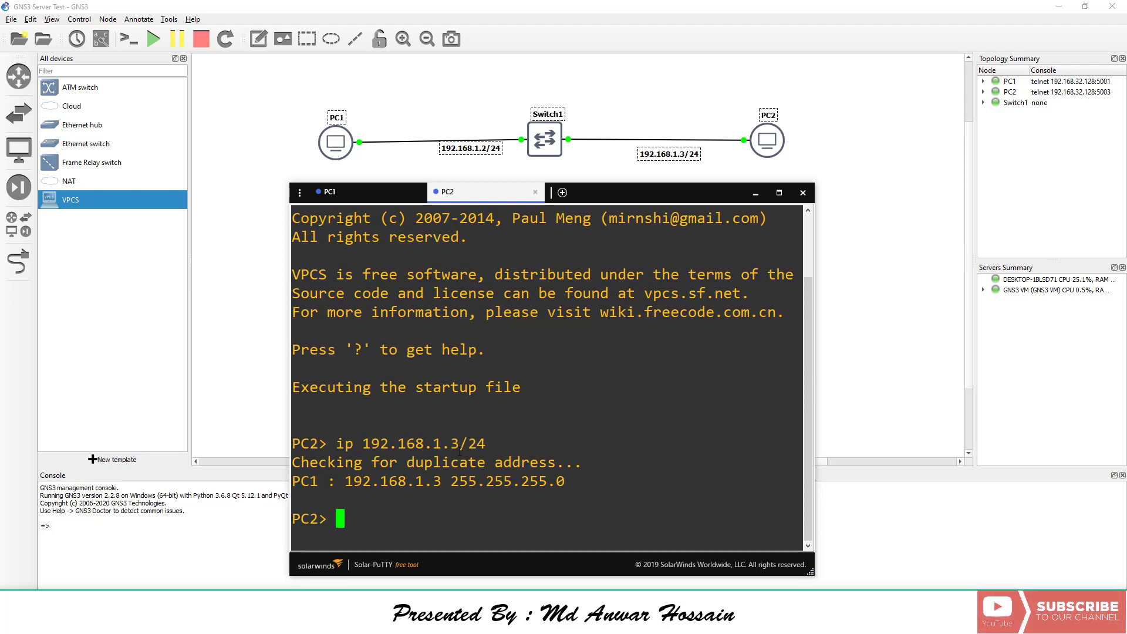
text(ping 1)
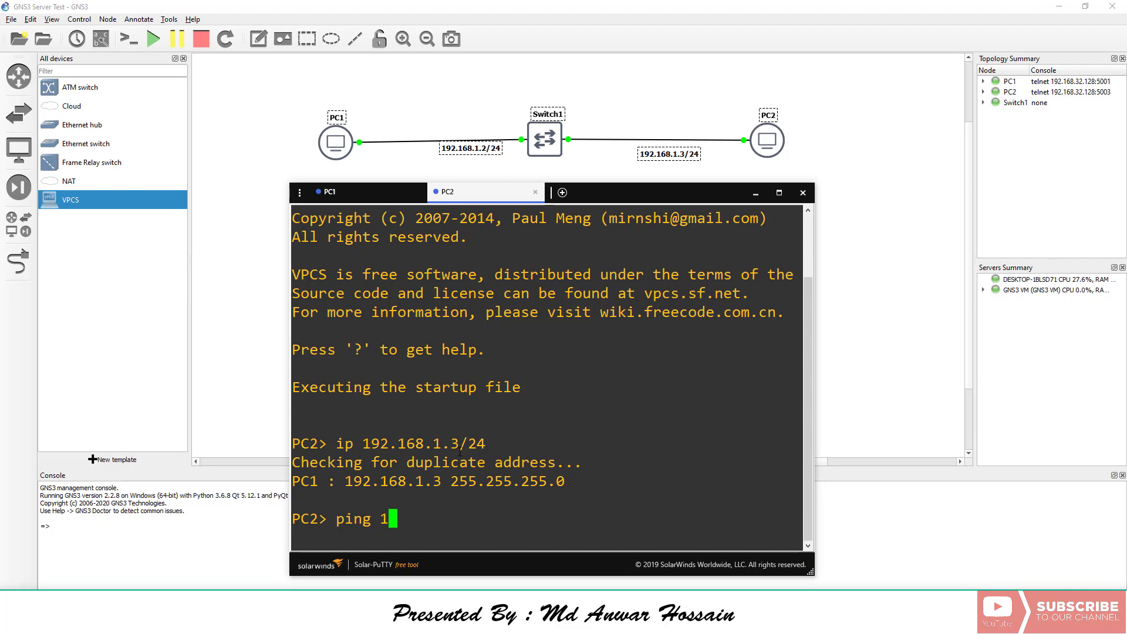
text(92.168.)
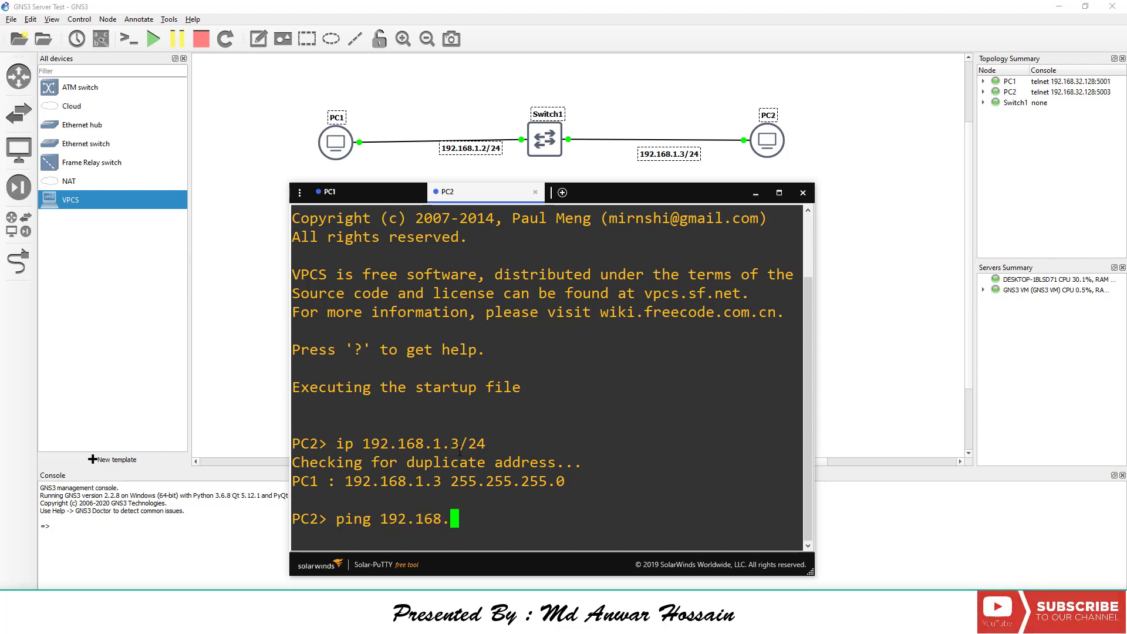
text(1.2)
Run ping 192.168.1.2 from PC2 and get a reply from PC1 through Switch1.
key(Return)
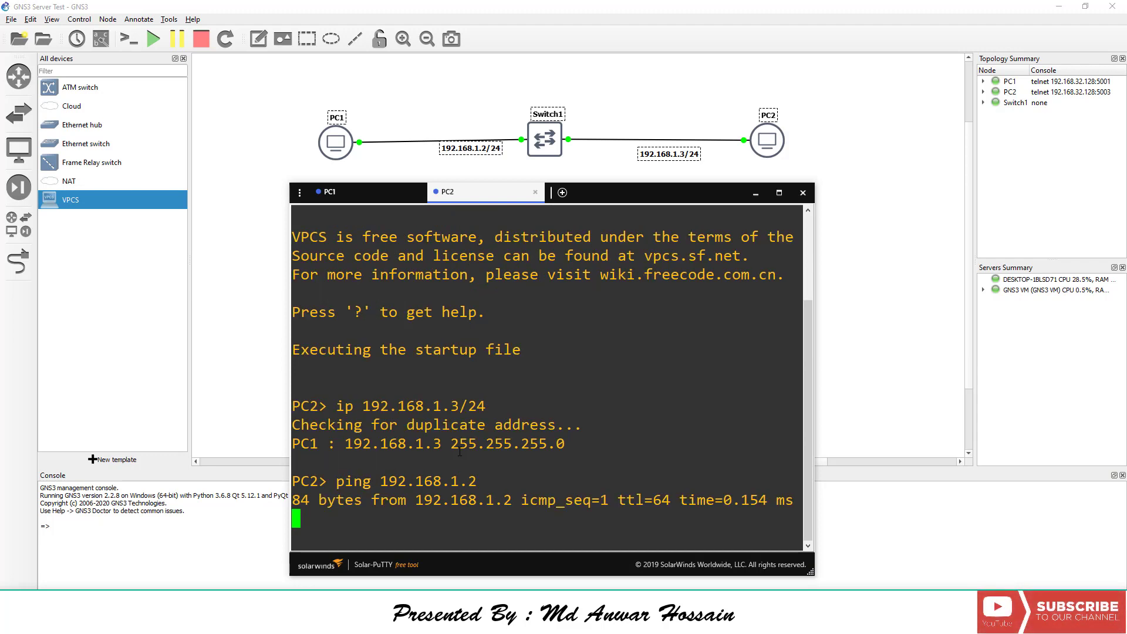